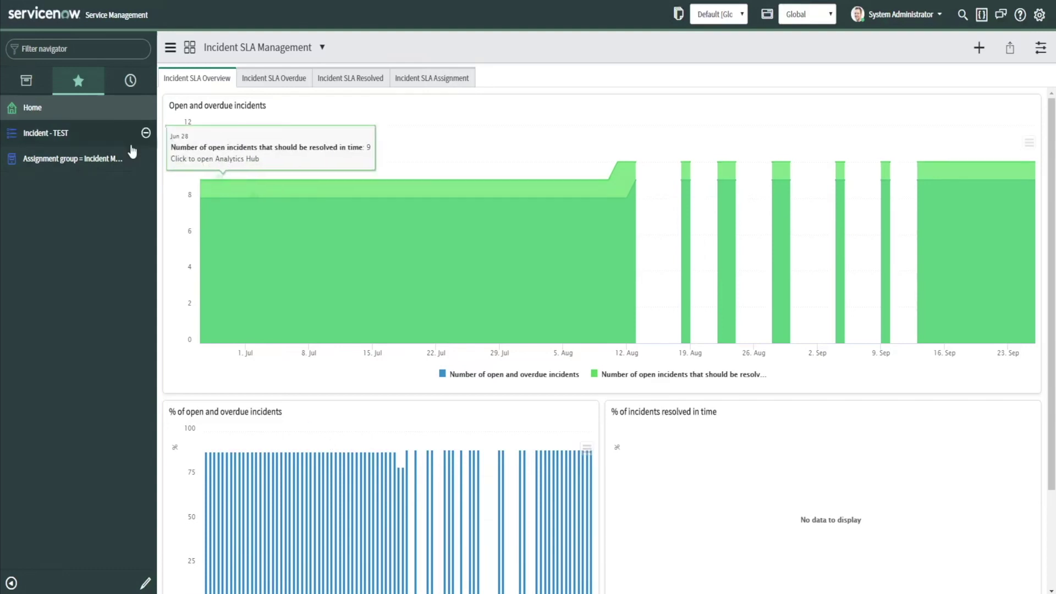
# Load the stats.do system statistics page from the Filter navigator
pyautogui.hotkey('ctrl', 'alt', 'f')
pyautogui.write('stats.do')
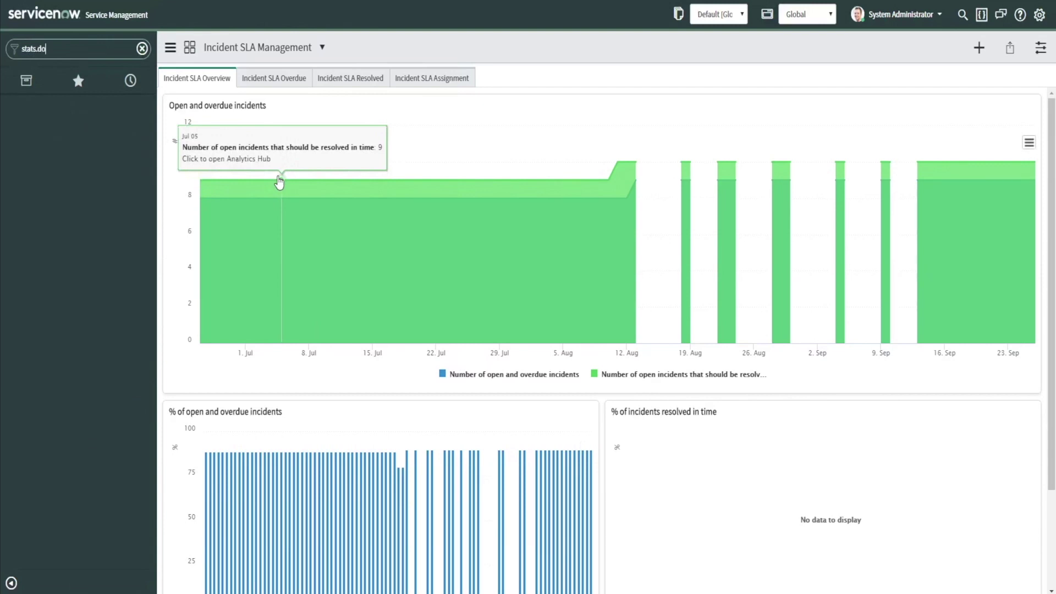
pyautogui.press('Return')
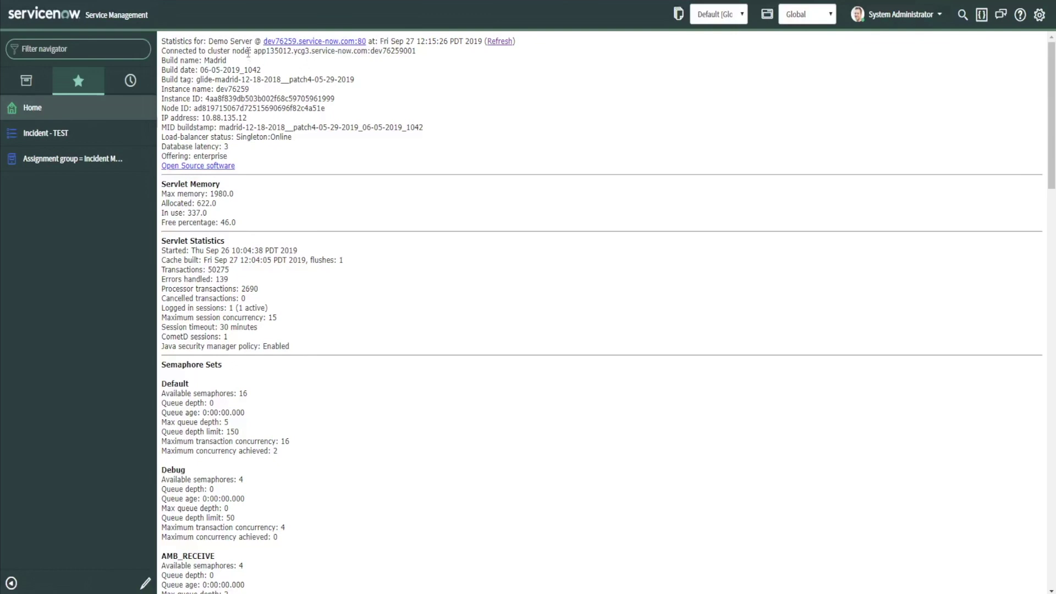
# Highlight the cluster node, buildstamp and IP address details, then review the remaining statistics
pyautogui.moveTo(244, 50); pyautogui.dragTo(201, 51)
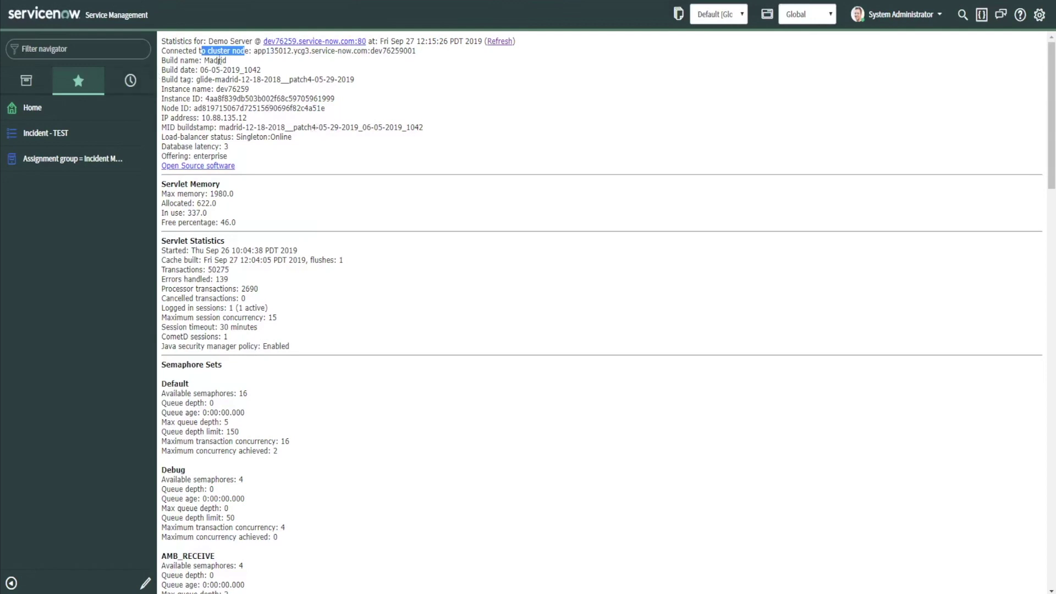
pyautogui.click(311, 116)
pyautogui.moveTo(437, 130); pyautogui.dragTo(275, 136)
pyautogui.click(269, 123)
pyautogui.moveTo(218, 118); pyautogui.dragTo(259, 130)
pyautogui.click(236, 131)
pyautogui.scroll(-1, 364, 379)
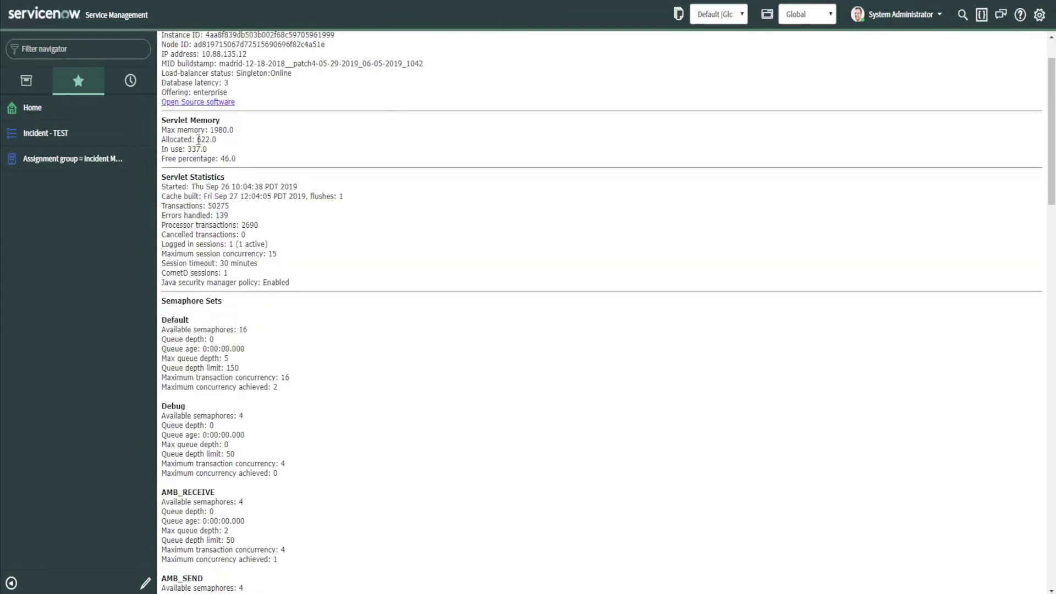
pyautogui.scroll(-1, 355, 369)
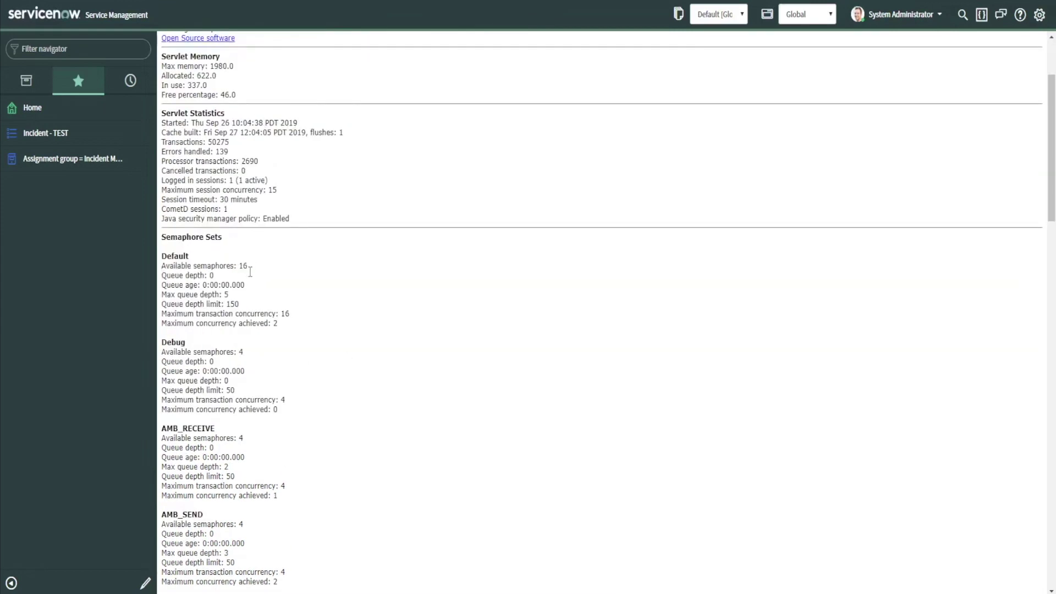
pyautogui.scroll(-8, 465, 345)
pyautogui.scroll(-2, 462, 341)
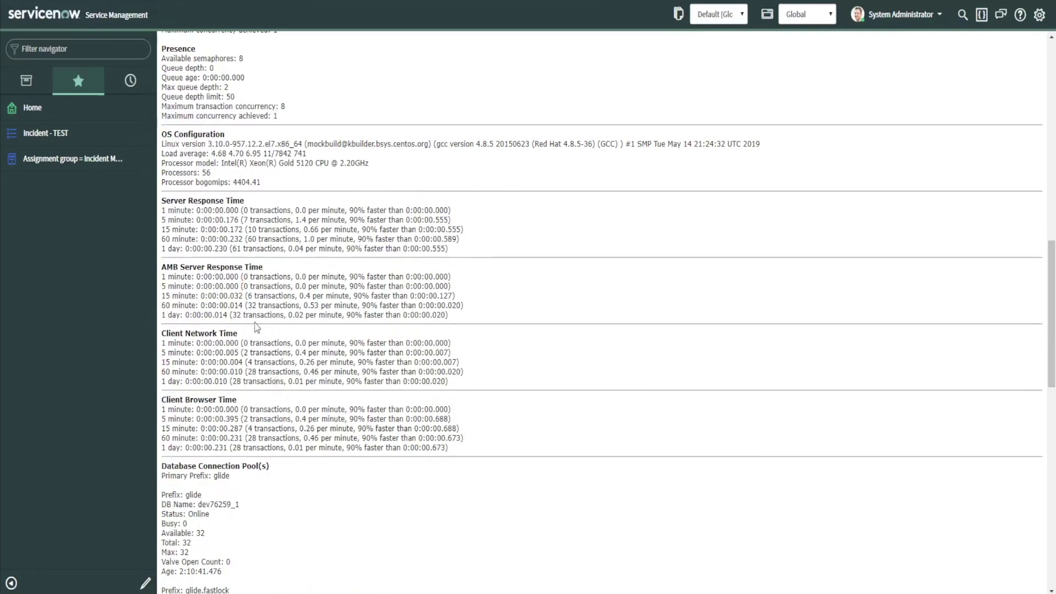
pyautogui.scroll(-2, 577, 466)
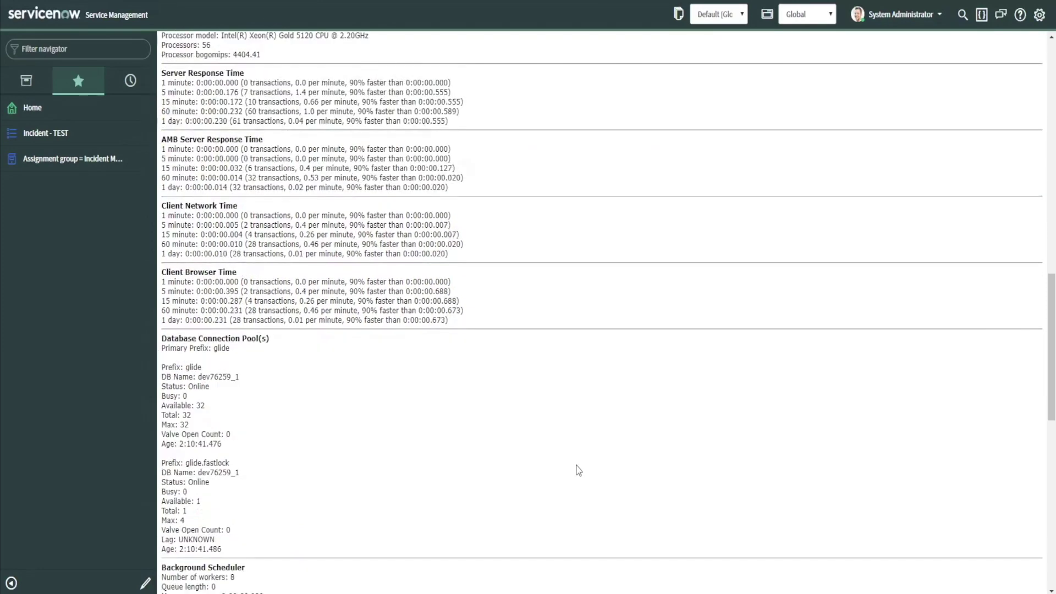
pyautogui.scroll(15, 575, 469)
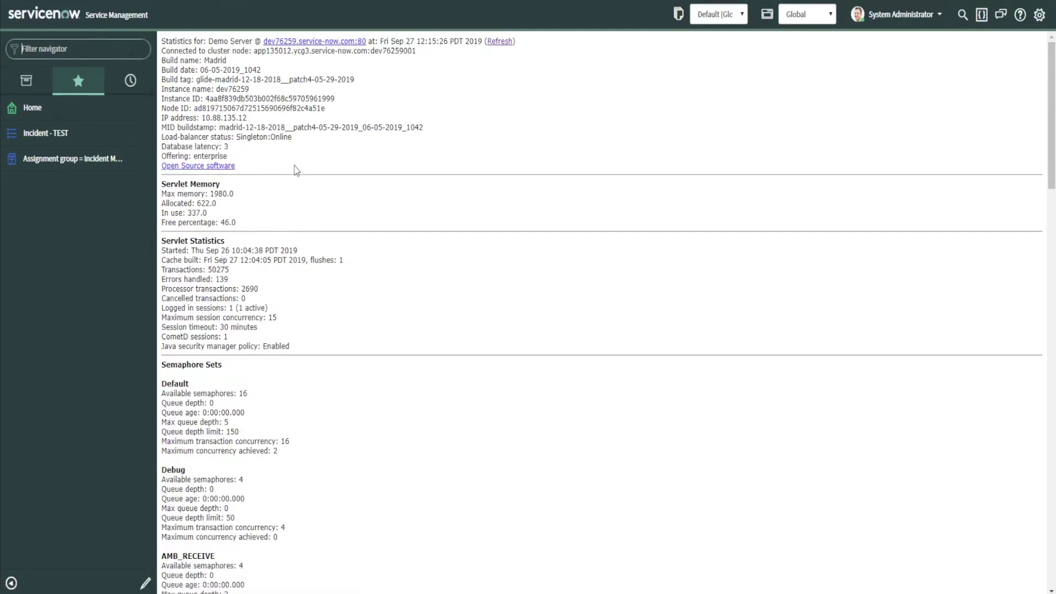
# Run cache.do from the Filter navigator to flush the instance cache
pyautogui.write('cache.do')
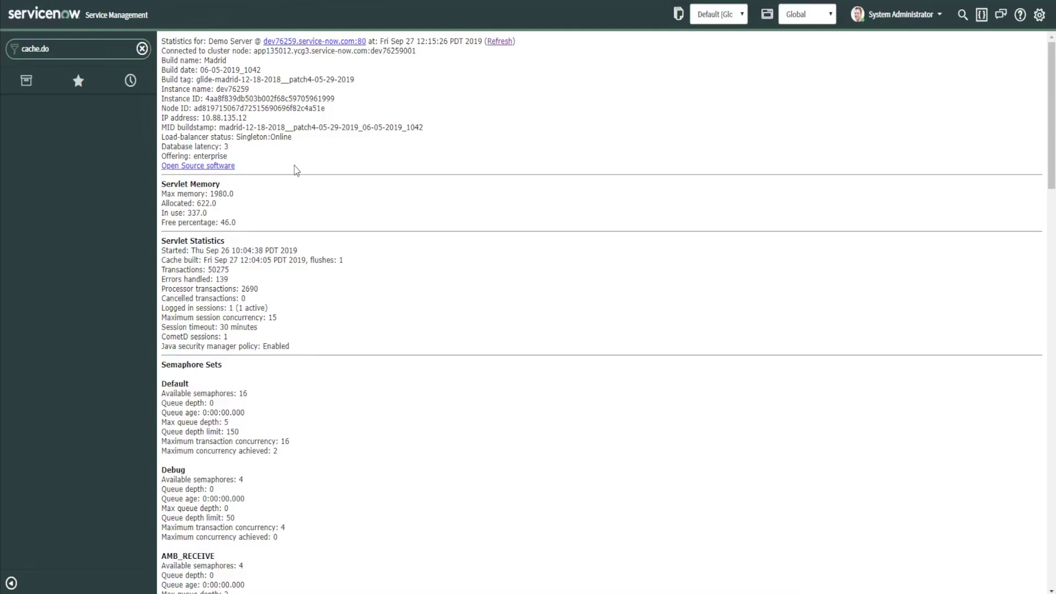
pyautogui.press('Return')
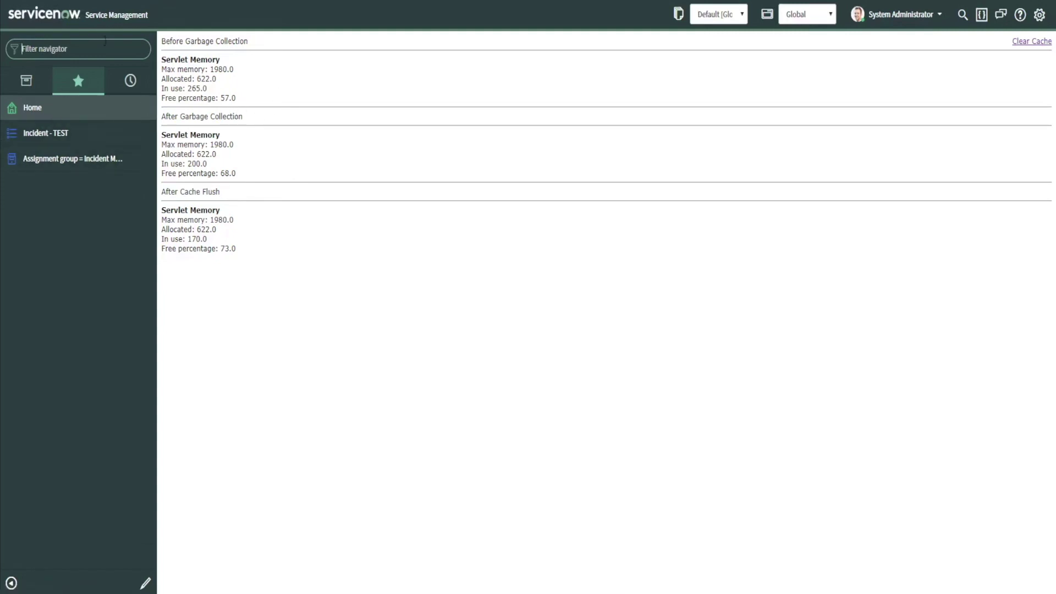
# Open the active Incident list, then load incident.list to show all 56 incidents
pyautogui.write('incid')
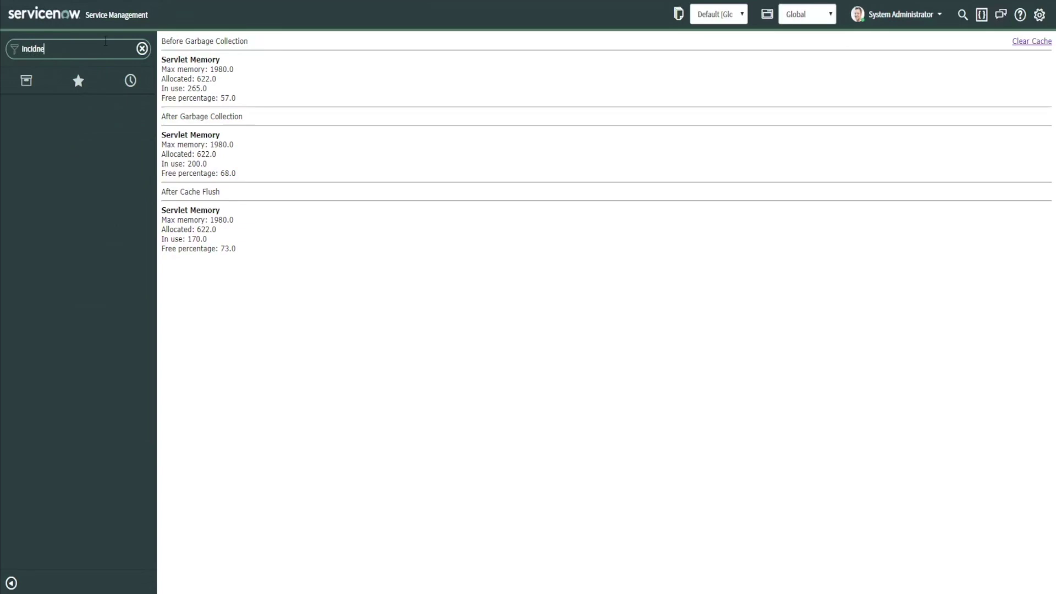
pyautogui.write('ent')
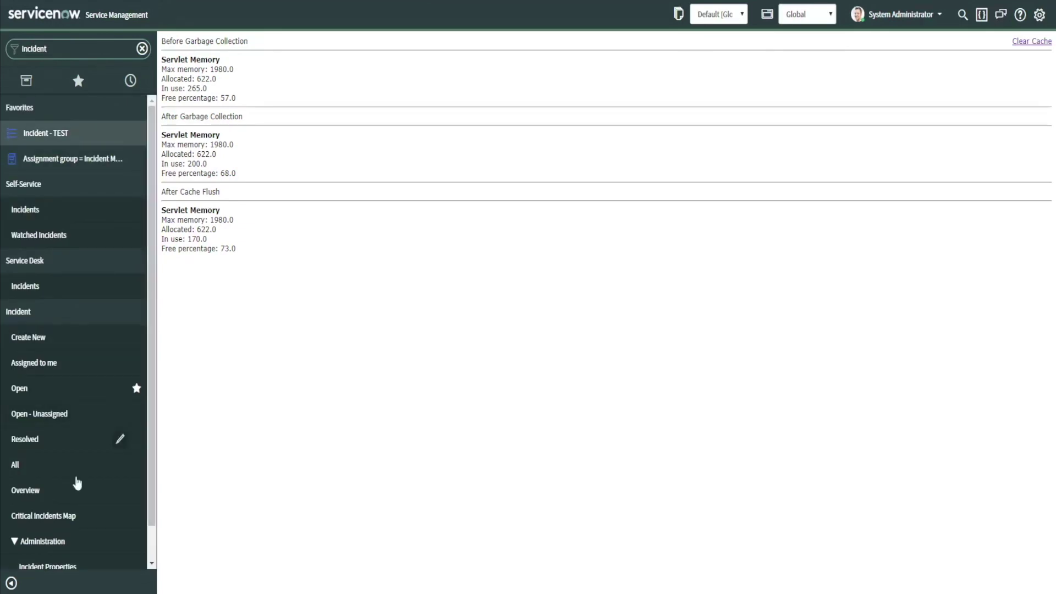
pyautogui.click(17, 389)
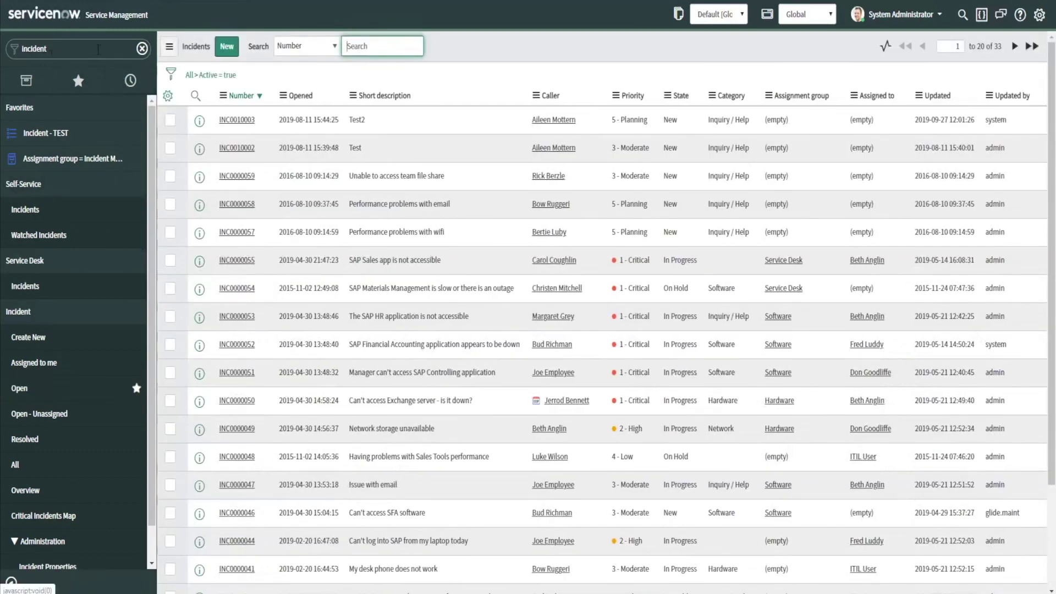
pyautogui.click(98, 50)
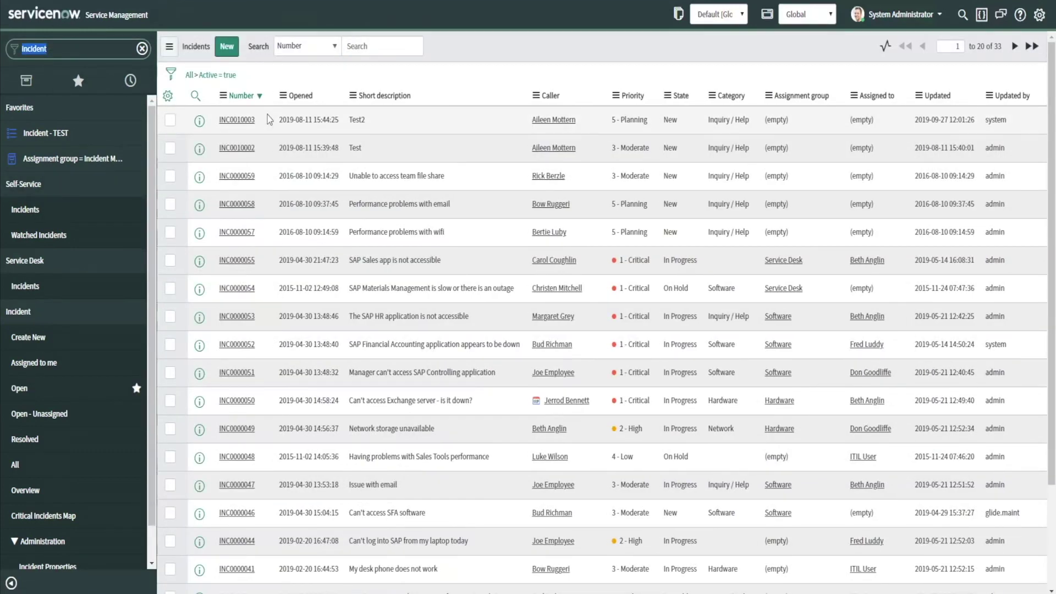
pyautogui.write('Incu')
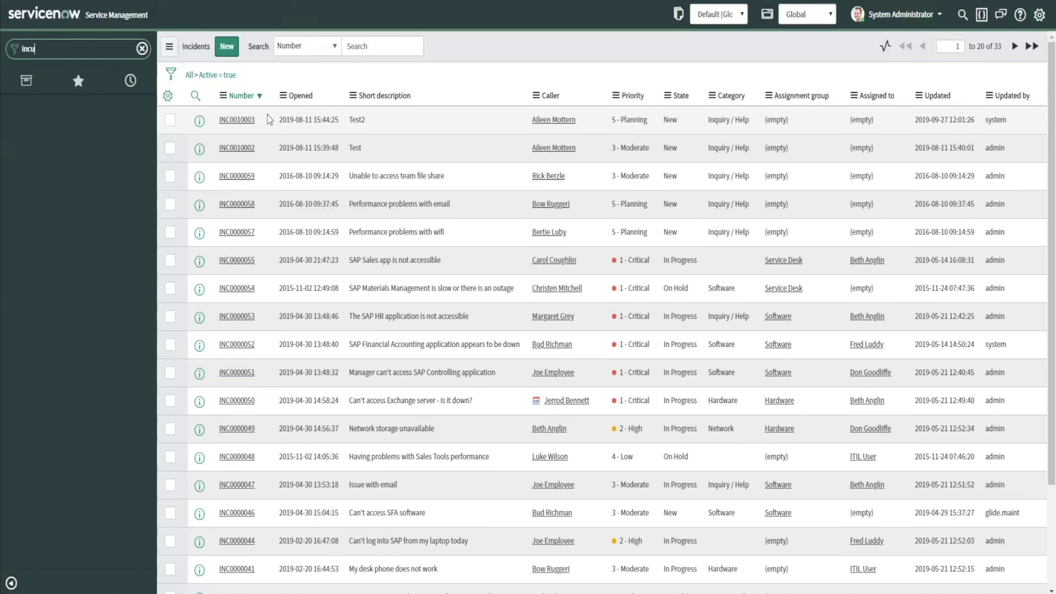
pyautogui.press('BackSpace')
pyautogui.write('id')
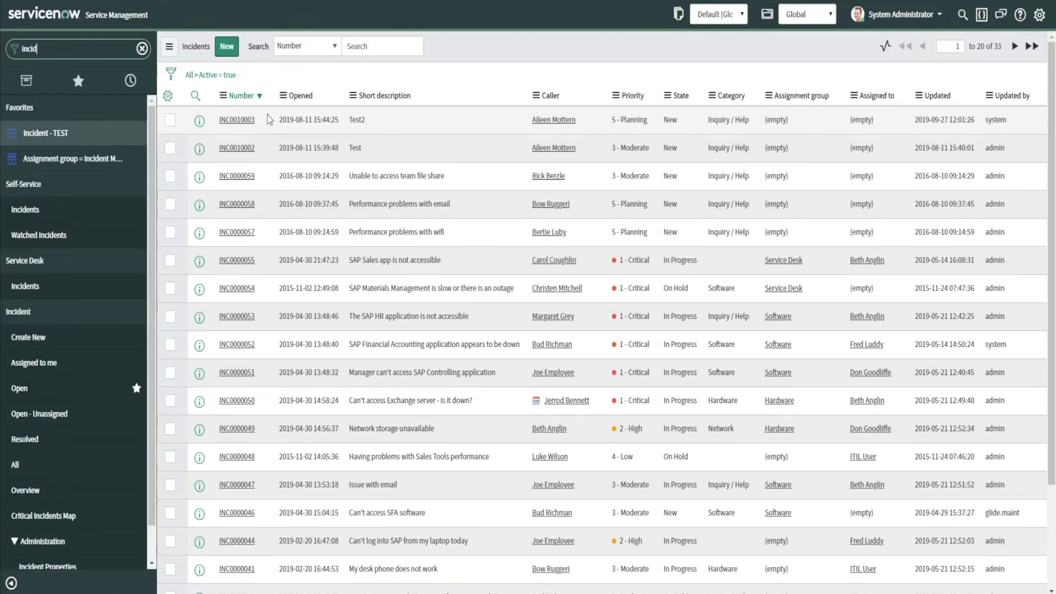
pyautogui.write('ent.list')
pyautogui.press('Return')
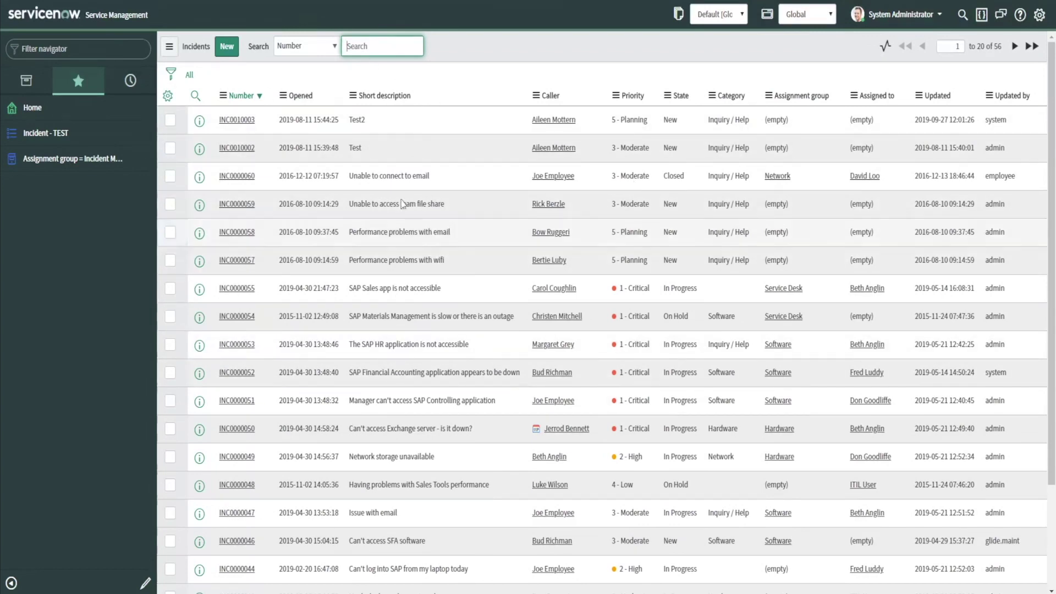
pyautogui.click(1, 52)
pyautogui.click(50, 47)
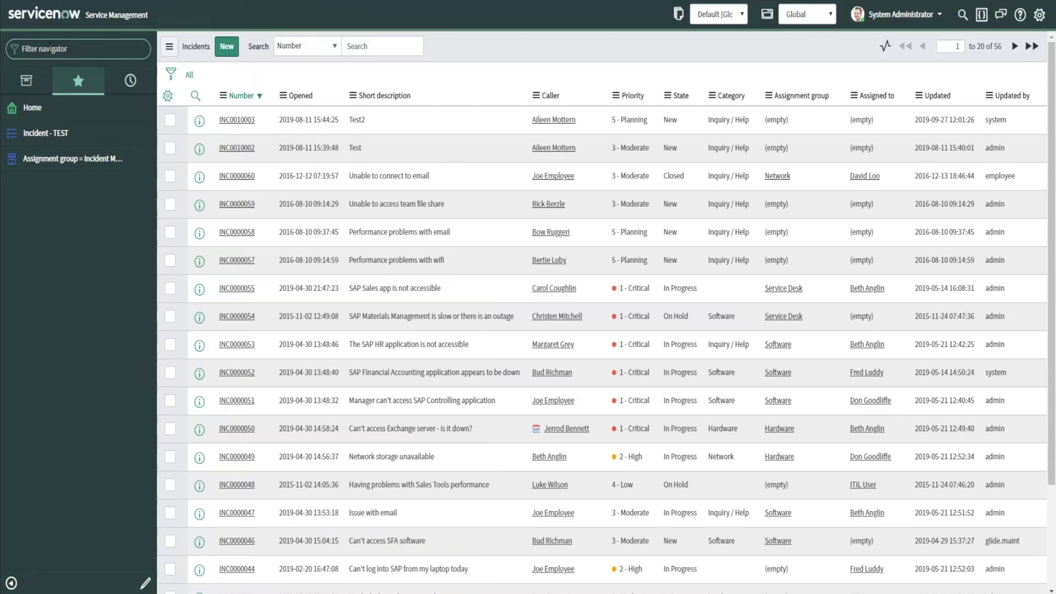
pyautogui.write('sys')
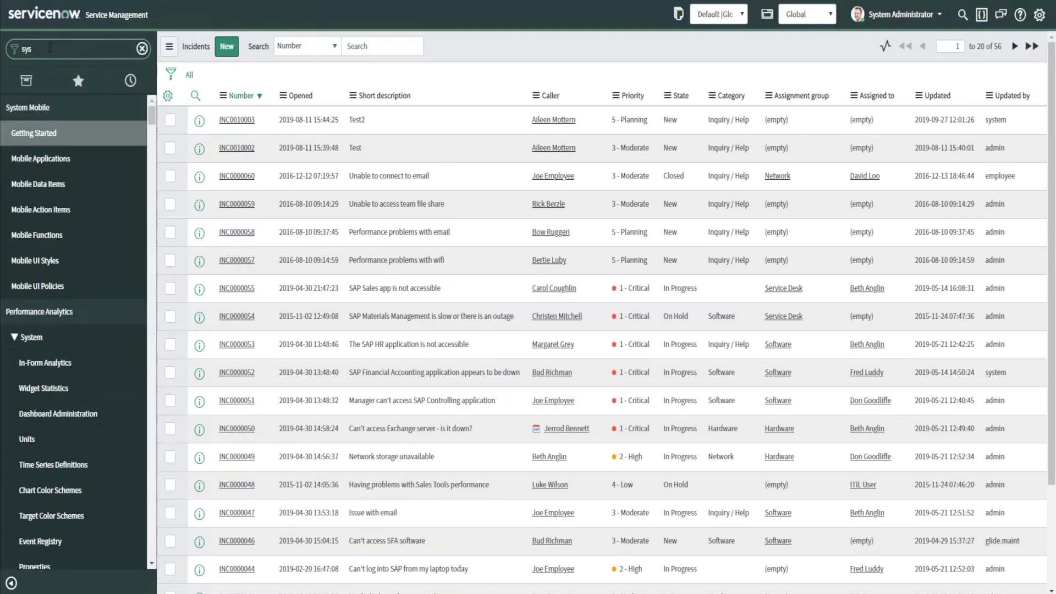
pyautogui.write('_user.')
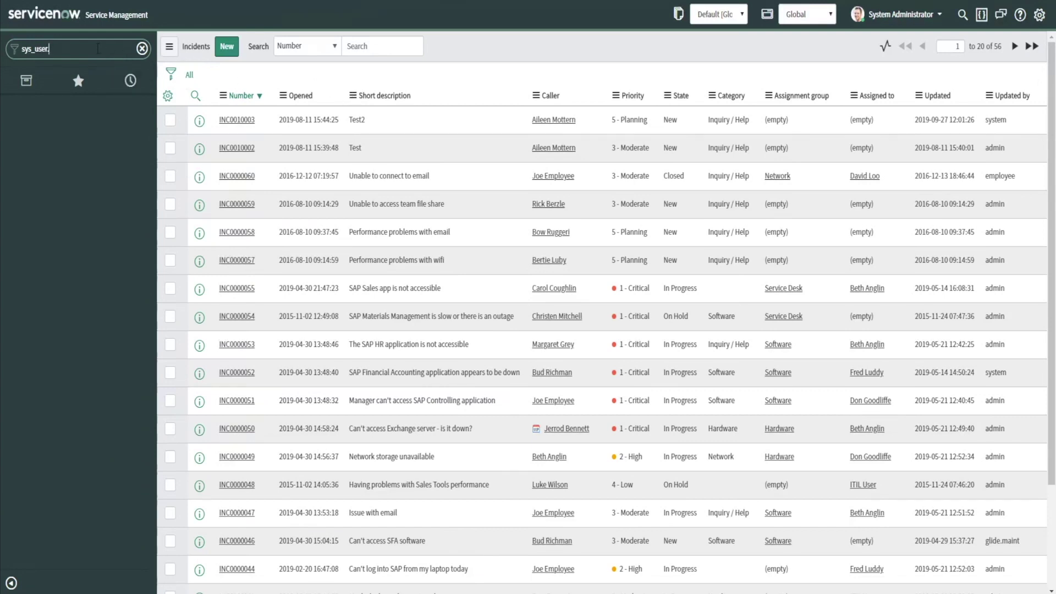
pyautogui.write('list')
pyautogui.press('Return')
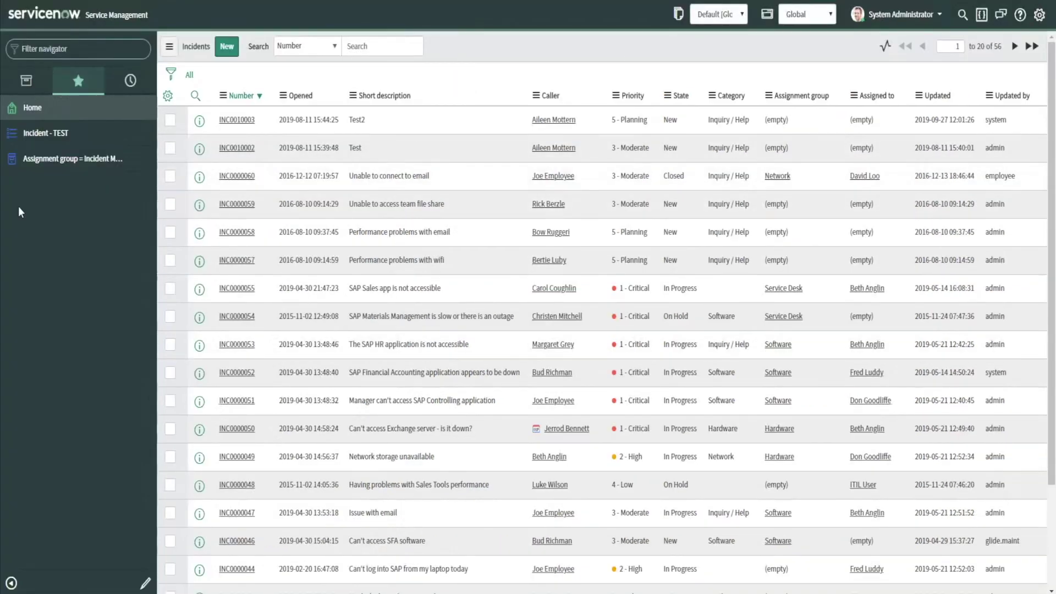
# Switch between navigator history and Favorites, ending on Incident - TEST and Assignment group favorites
pyautogui.click(81, 43)
pyautogui.click(129, 90)
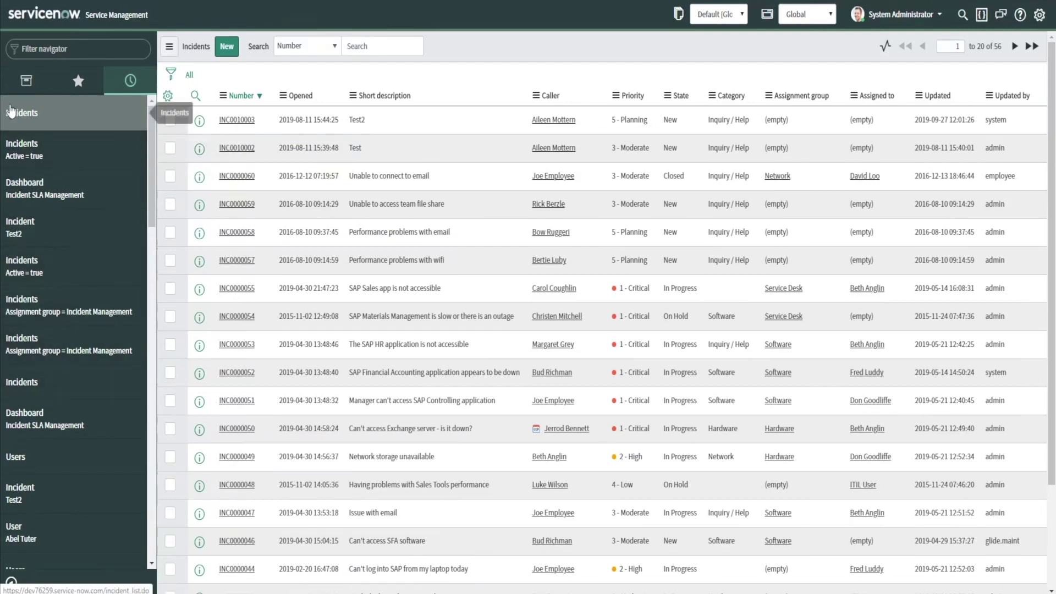
pyautogui.click(78, 82)
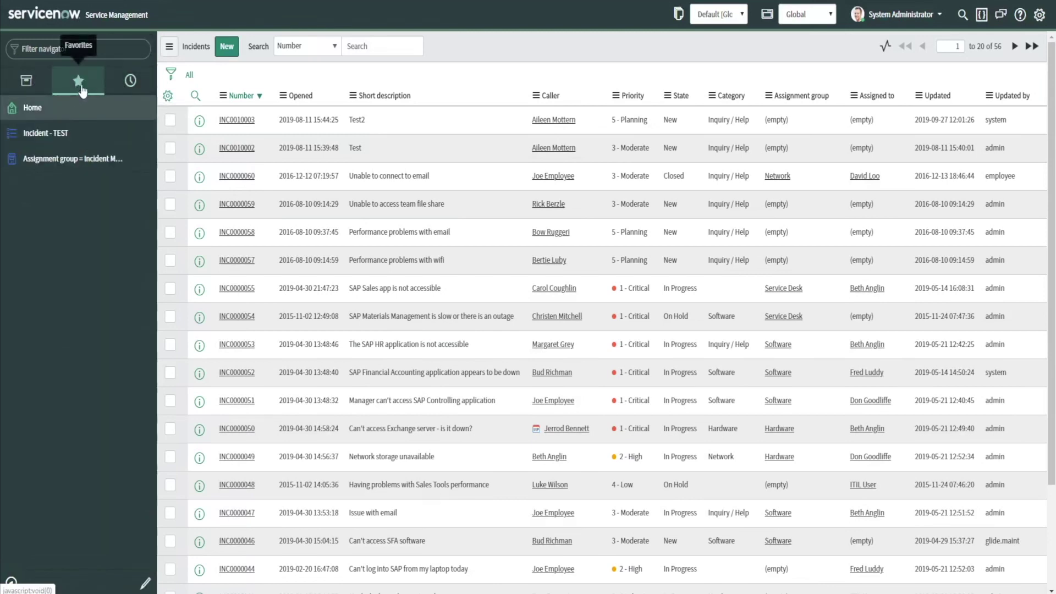
pyautogui.click(123, 82)
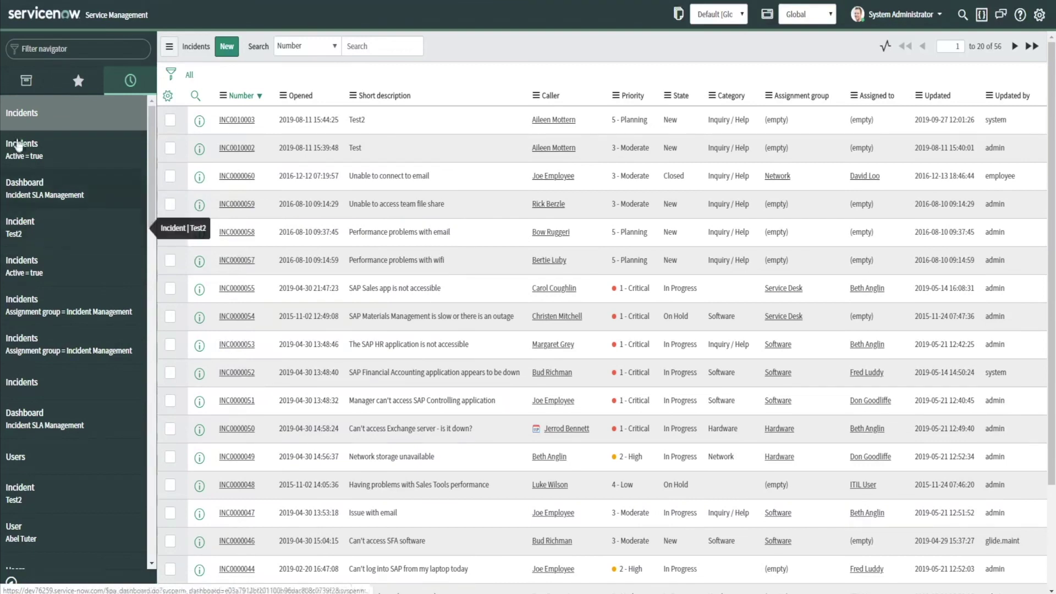
pyautogui.click(78, 82)
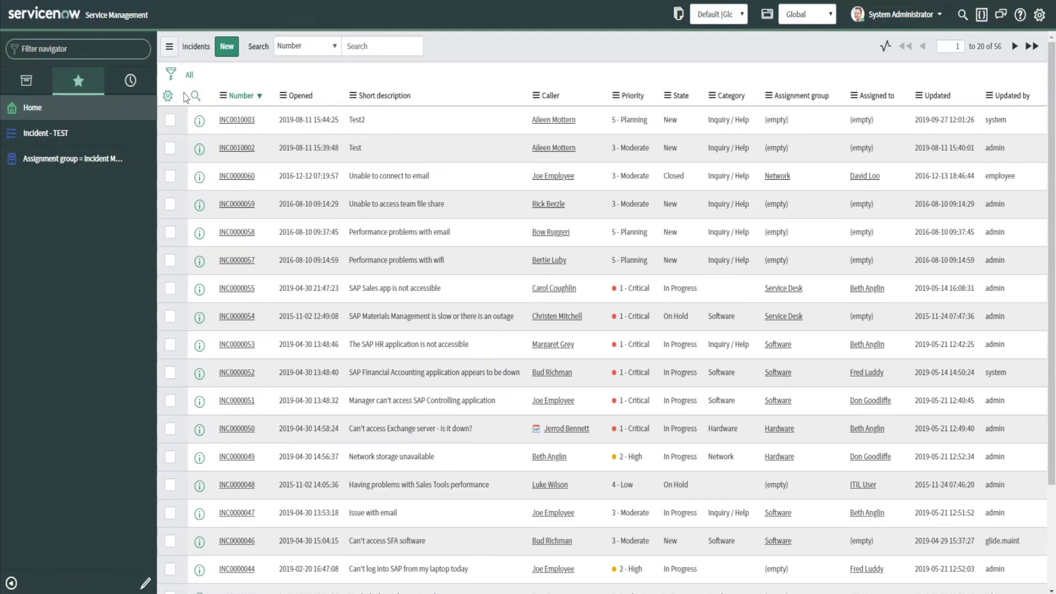
# Filter the navigator for Change and star the Open change requests list as a favorite
pyautogui.click(75, 48)
pyautogui.write('Change')
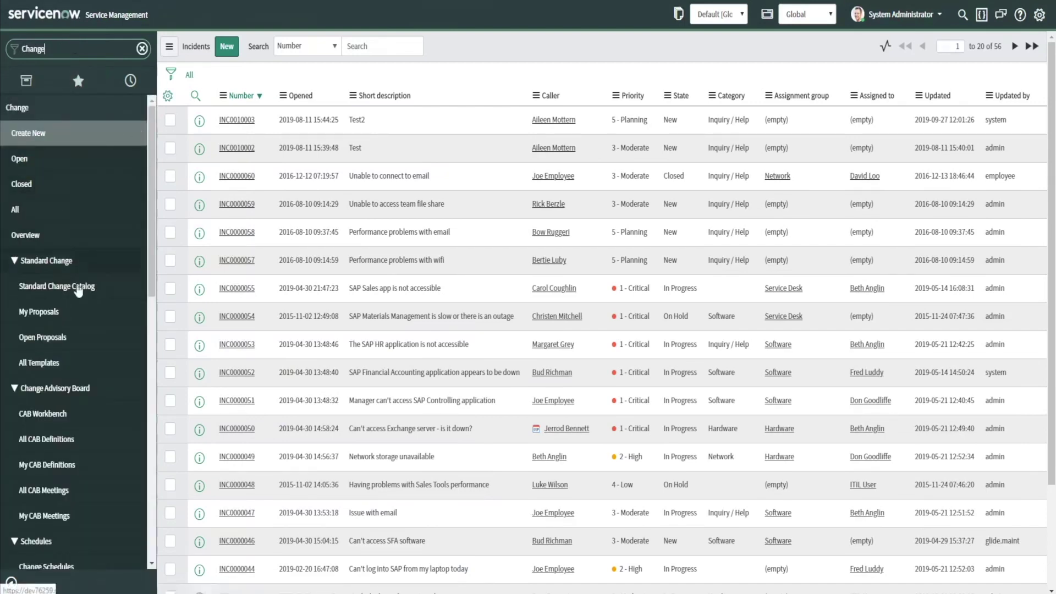
pyautogui.click(31, 163)
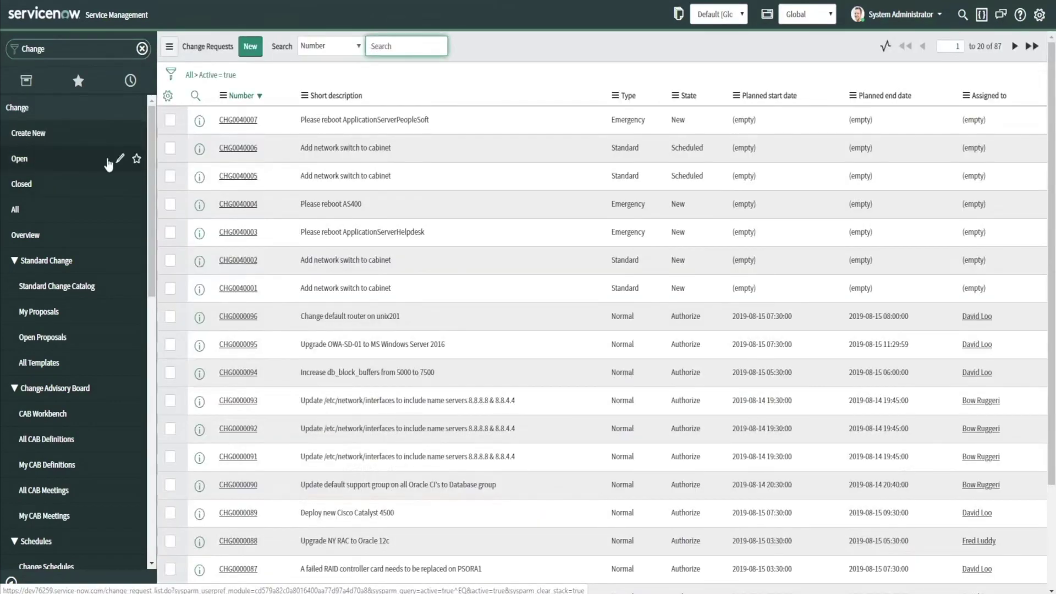
pyautogui.click(137, 161)
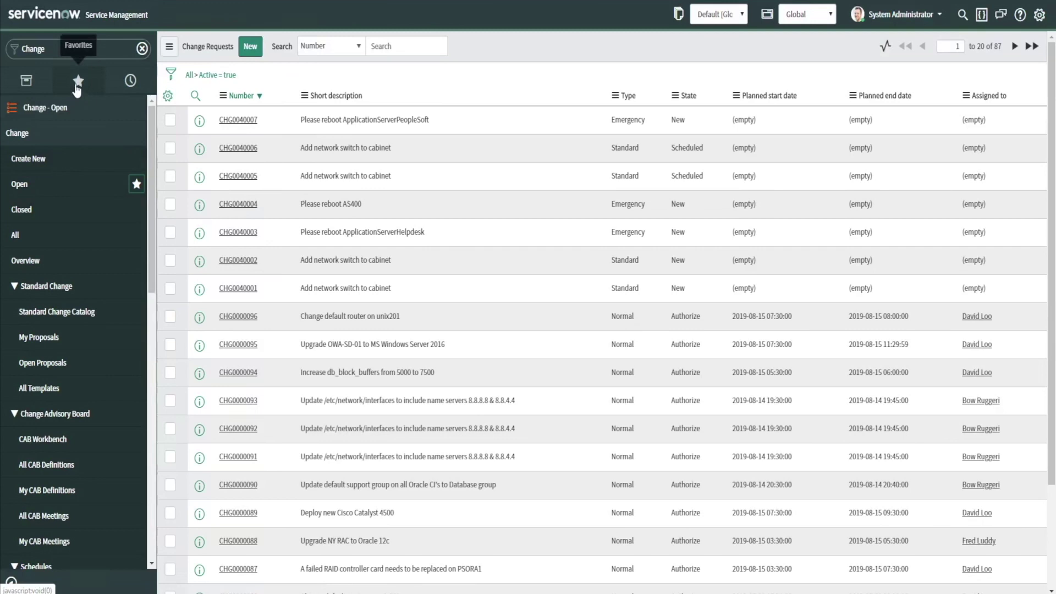
# Open the new Change - Open favorite from Favorites and enter the favorites editor
pyautogui.click(82, 88)
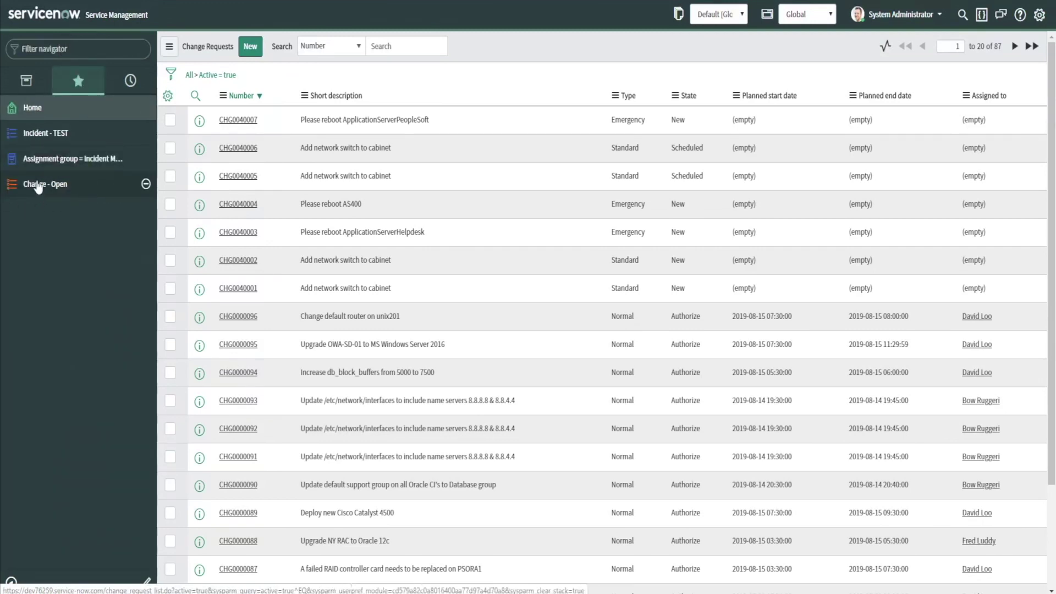
pyautogui.click(77, 190)
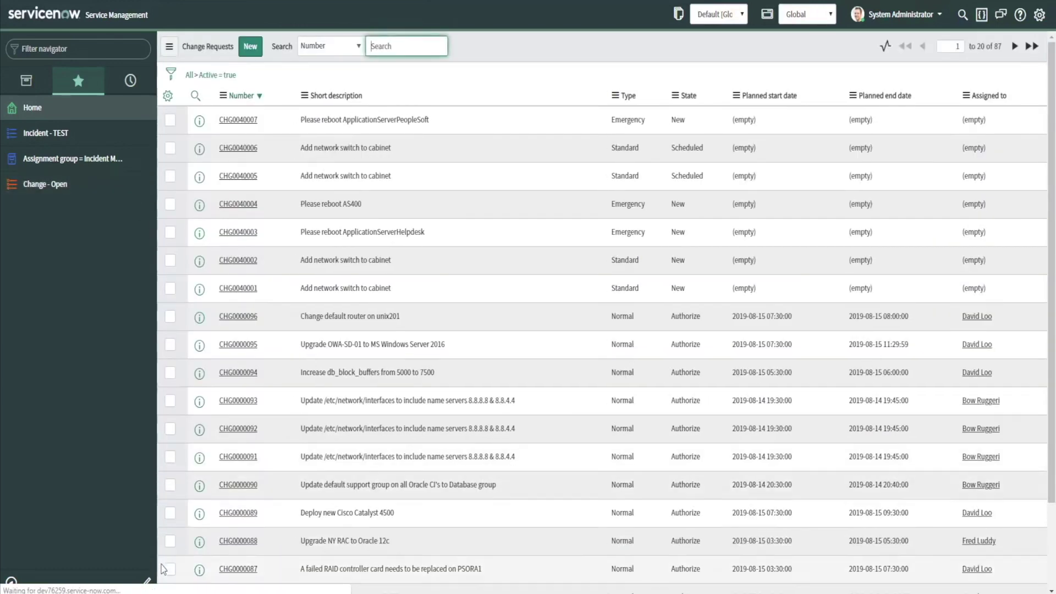
pyautogui.click(146, 585)
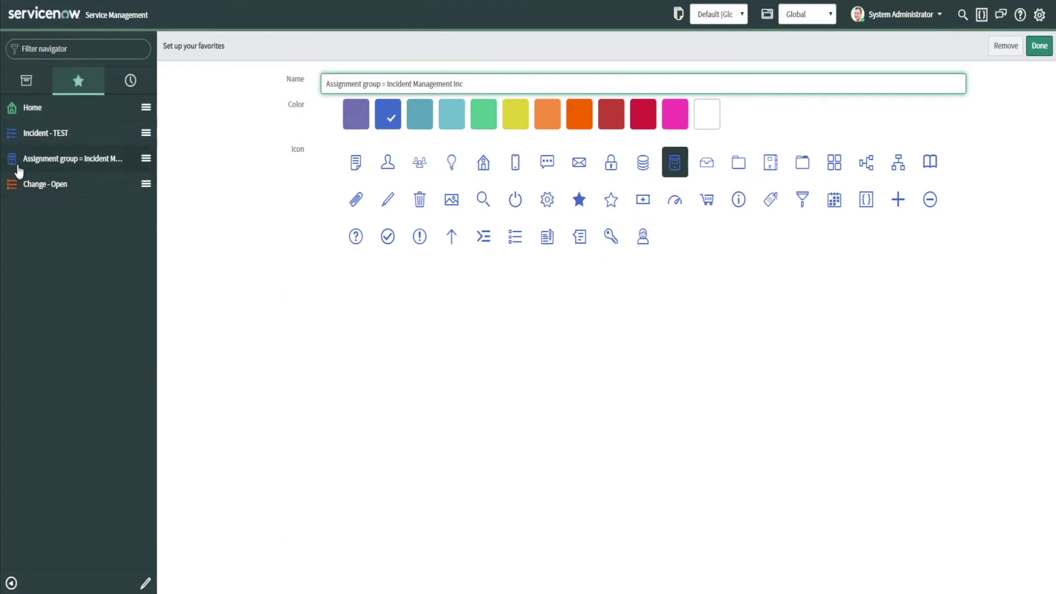
# Rename the Change - Open favorite to 'Change - Open TEST' and finish editing
pyautogui.click(24, 193)
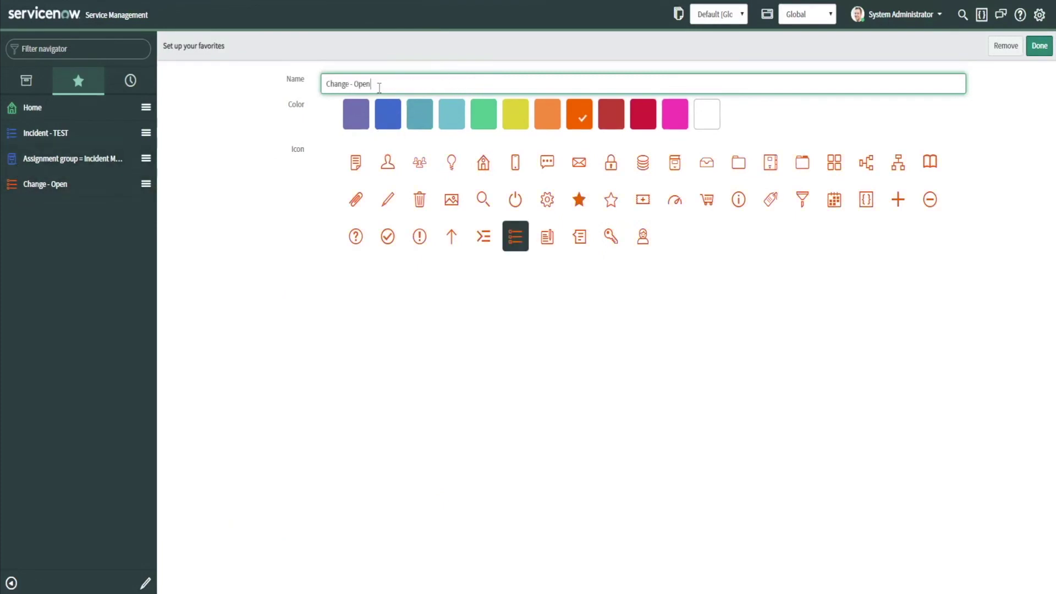
pyautogui.write('TEST')
pyautogui.click(1040, 47)
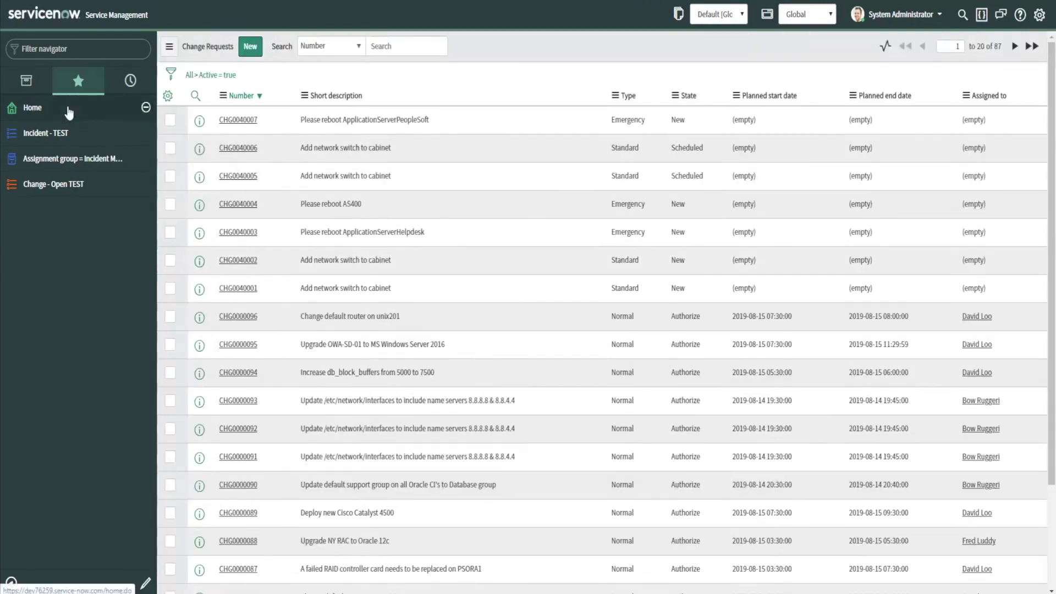
# Add the filter condition Short description contains 'reboot' to the active Change Requests
pyautogui.click(170, 73)
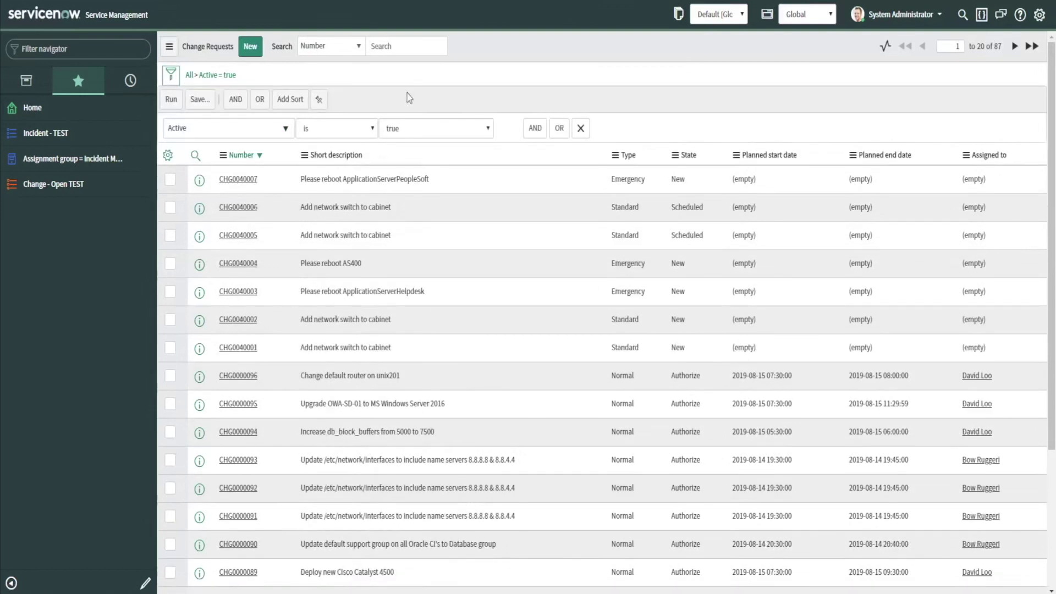
pyautogui.click(535, 128)
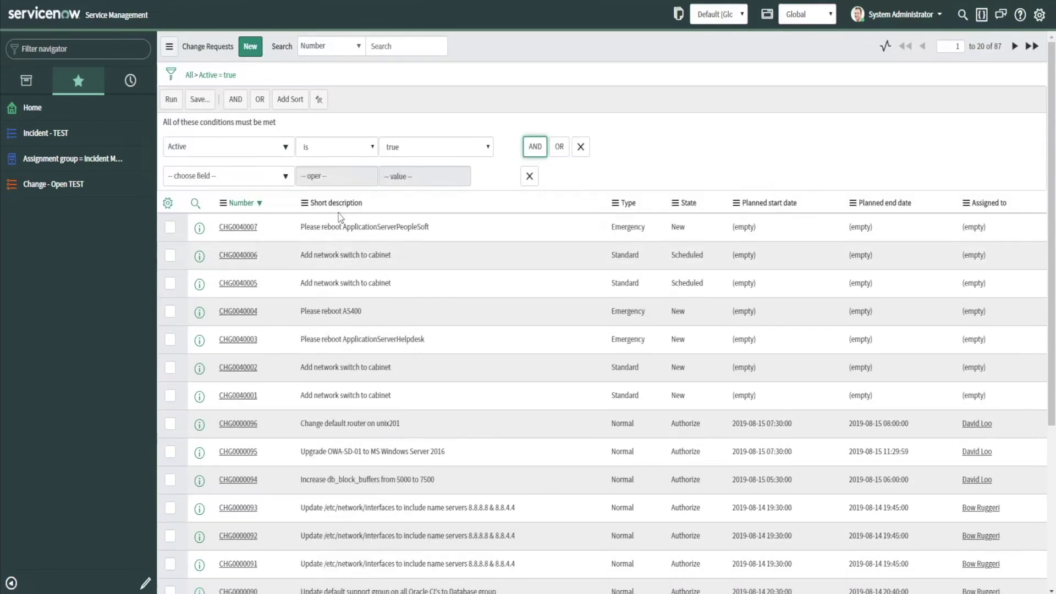
pyautogui.click(212, 176)
pyautogui.scroll(-5, 290, 250)
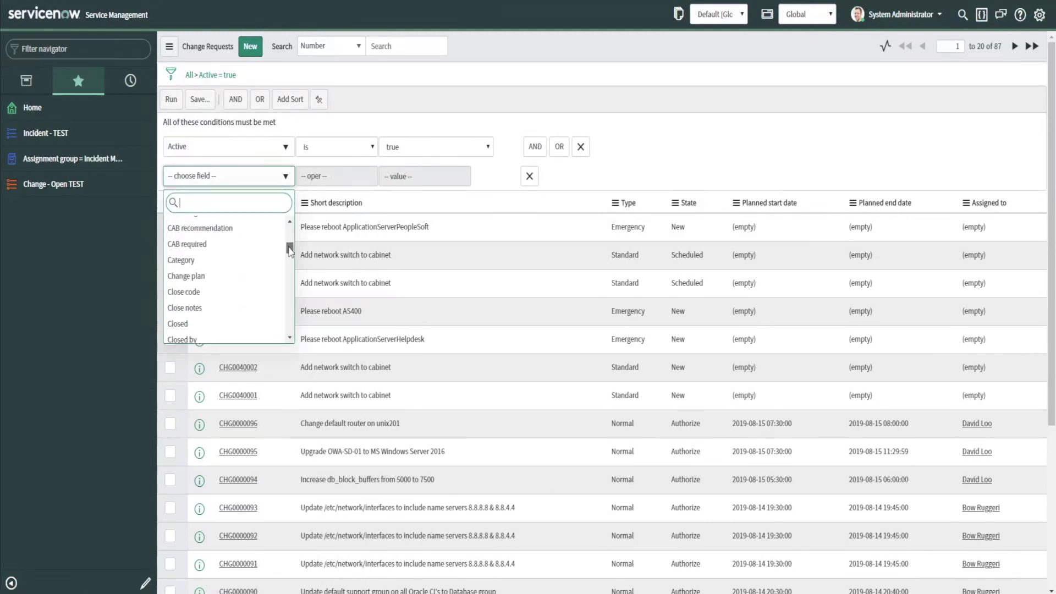
pyautogui.write('short')
pyautogui.press('Return')
pyautogui.click(337, 176)
pyautogui.click(326, 219)
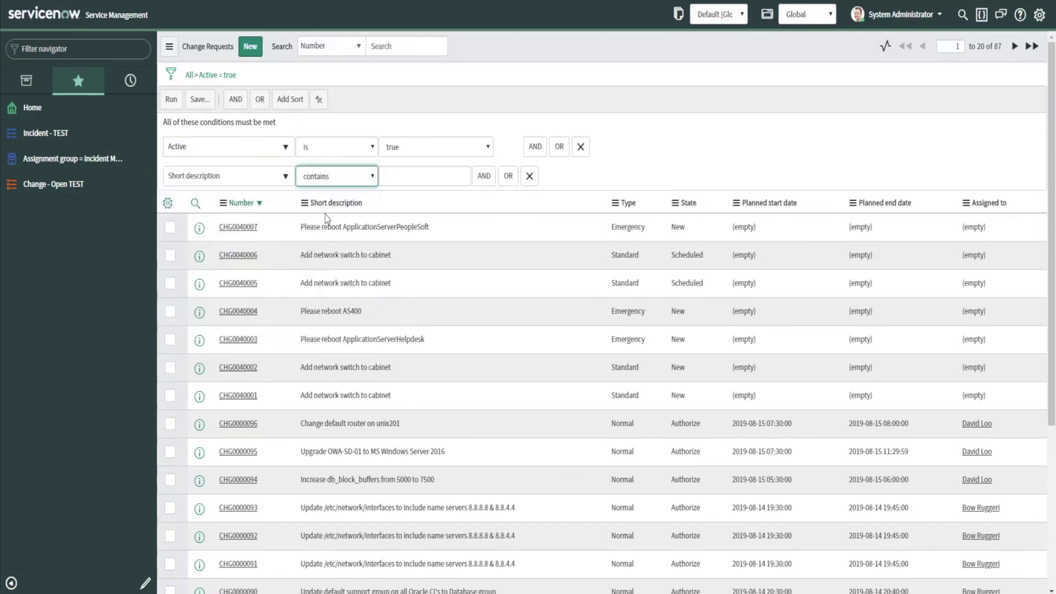
pyautogui.click(417, 175)
pyautogui.write('rebo')
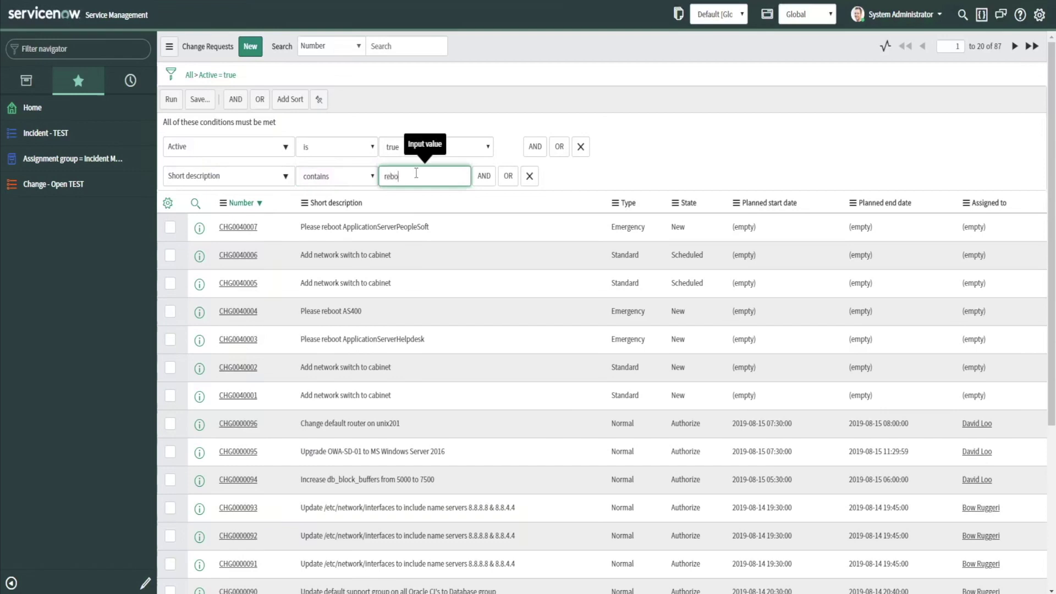
pyautogui.write('ot')
pyautogui.press('Return')
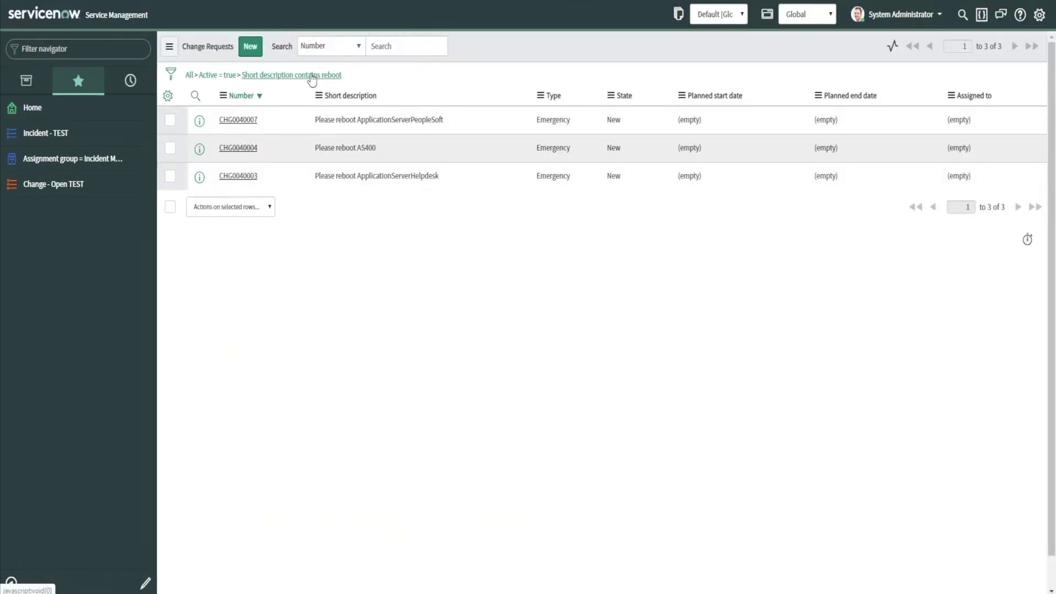
# Drag the reboot filter breadcrumb into Favorites and name it 'Changes containing Reboot'
pyautogui.moveTo(312, 77); pyautogui.dragTo(90, 259)
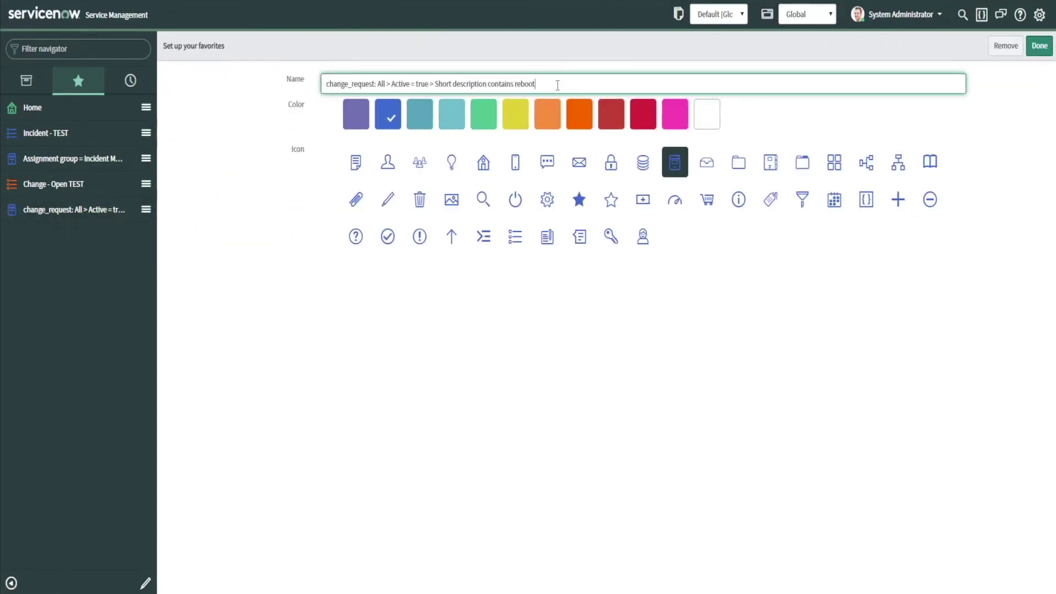
pyautogui.hotkey('ctrl', 'a')
pyautogui.write('C')
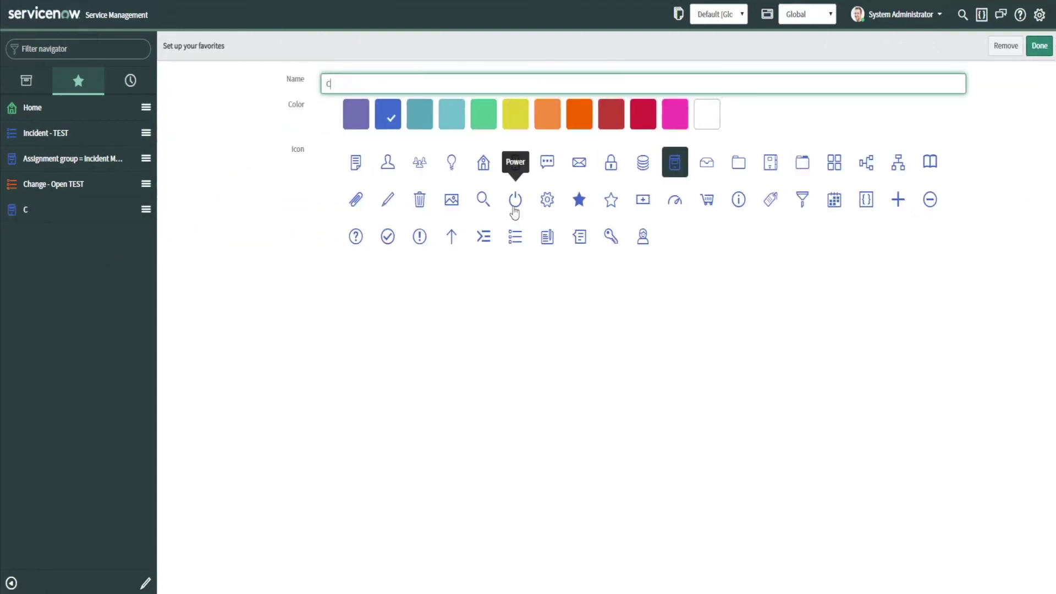
pyautogui.write('hanges containing Reboo')
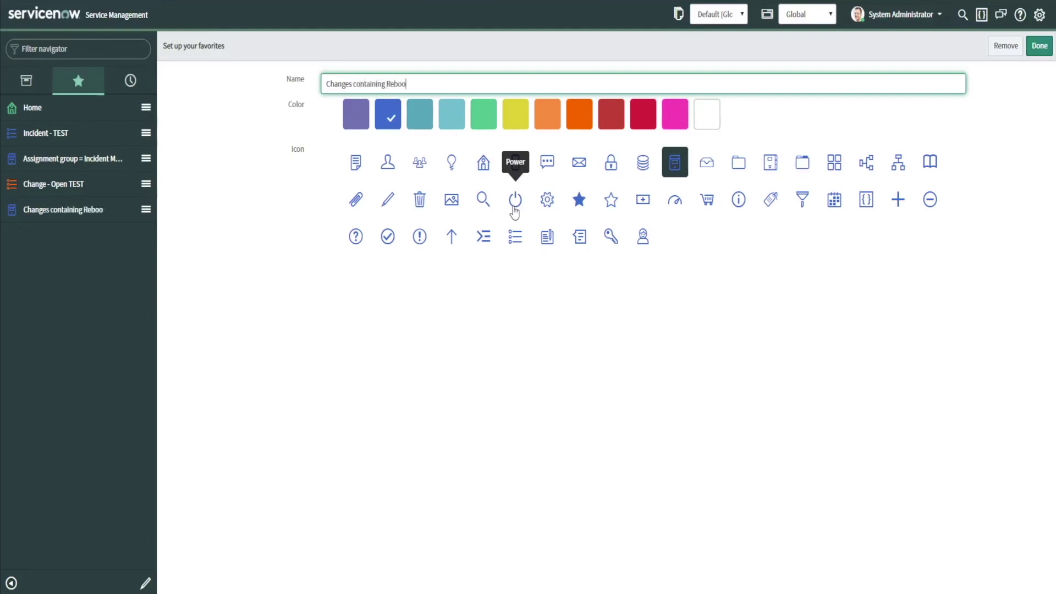
pyautogui.write('t')
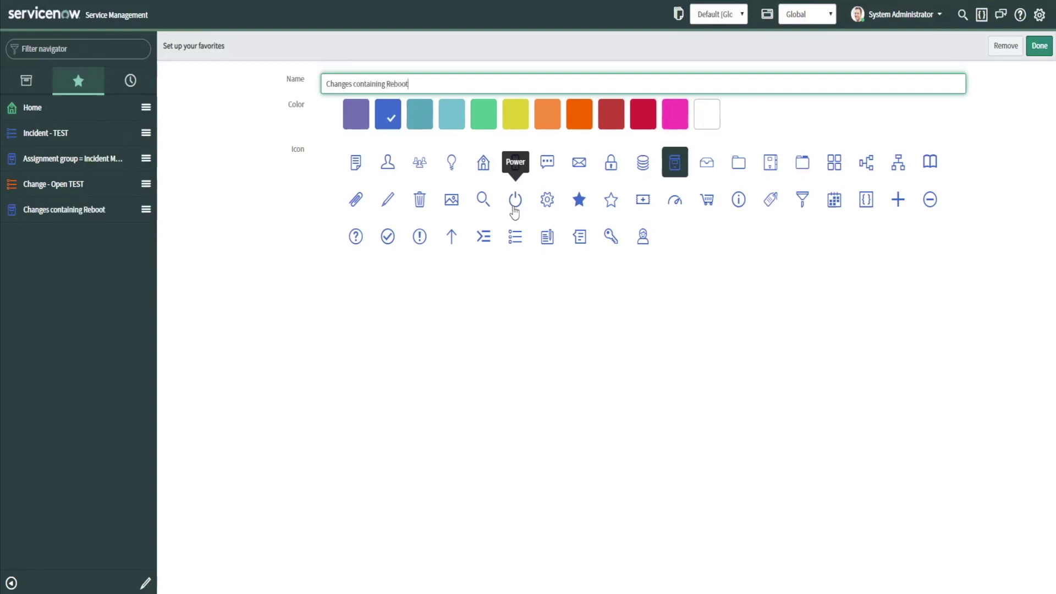
# Save the 'Changes containing Reboot' favorite and close the favorites editor
pyautogui.click(1045, 41)
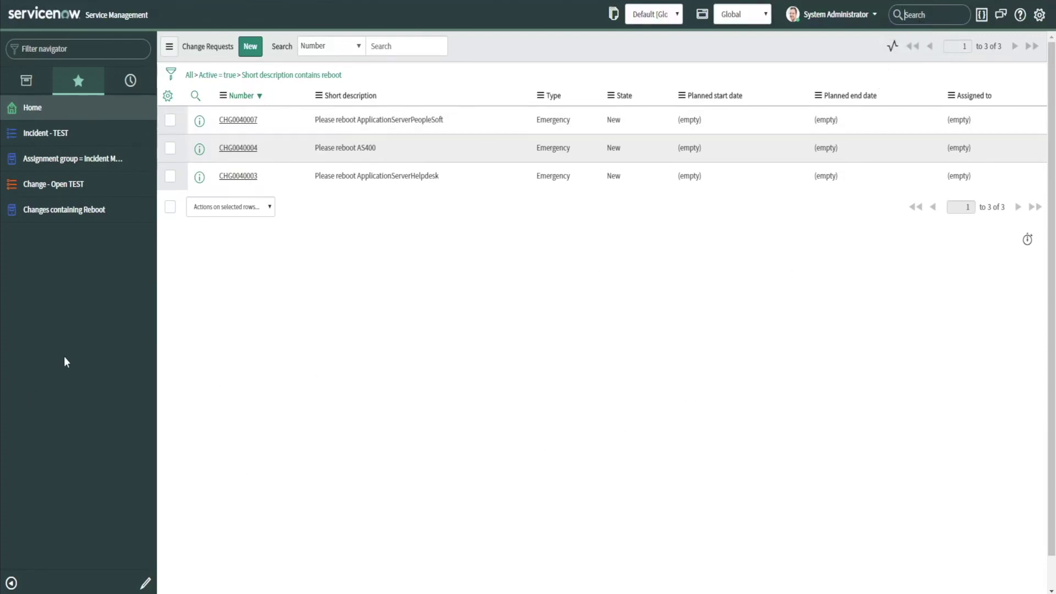
pyautogui.click(61, 404)
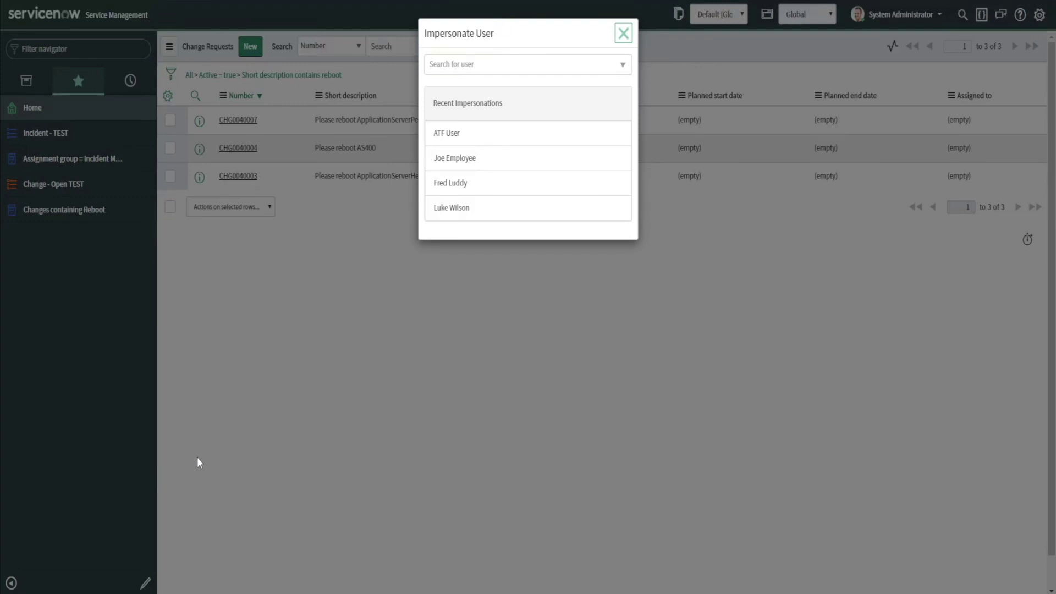
pyautogui.click(286, 408)
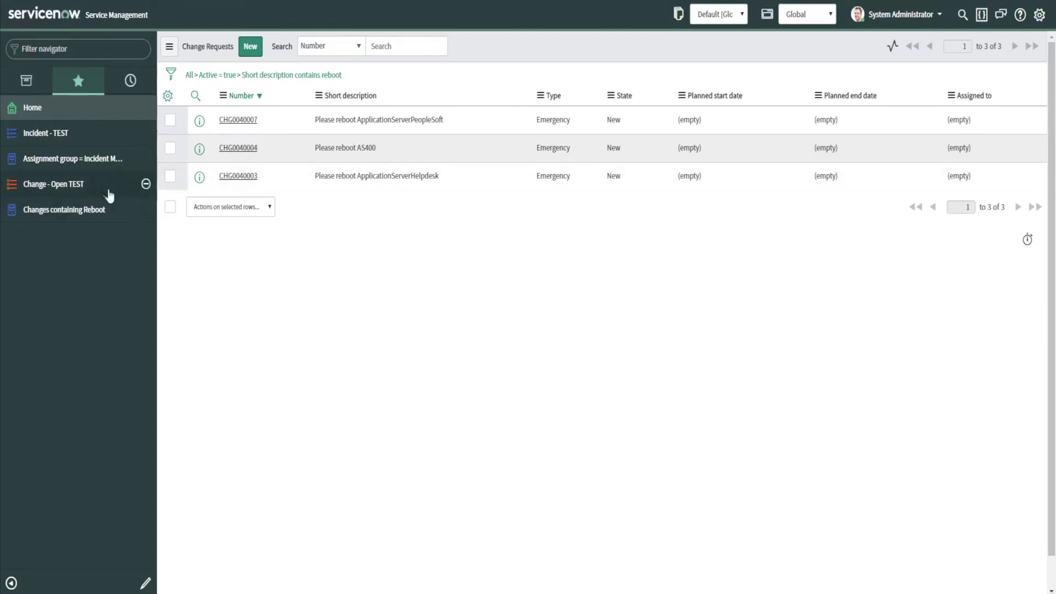
# Open change request CHG0040007 and bring up the Forms system settings
pyautogui.click(247, 121)
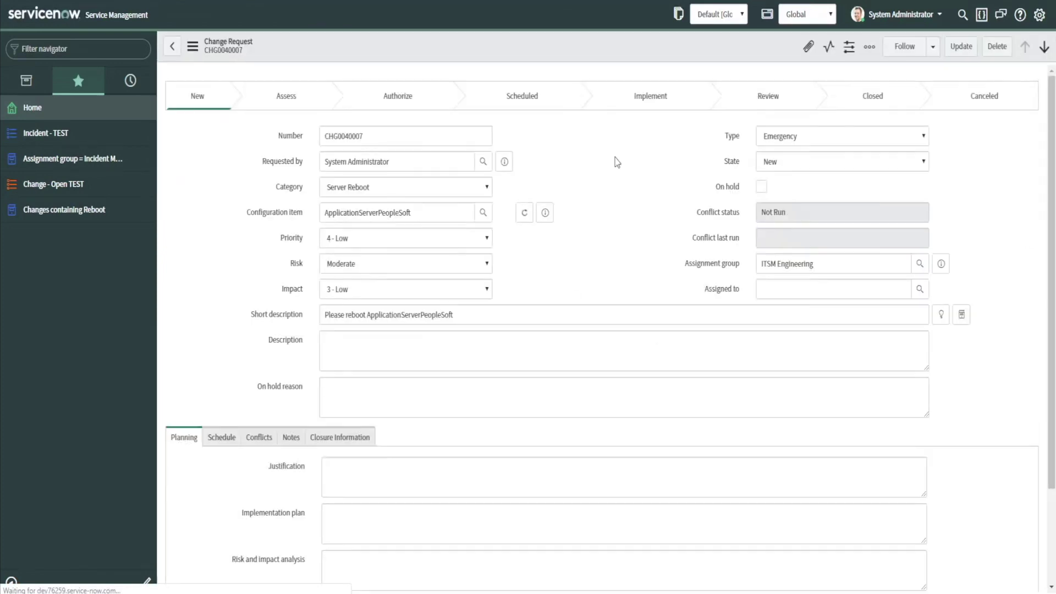
pyautogui.scroll(-4, 592, 186)
pyautogui.scroll(4, 594, 182)
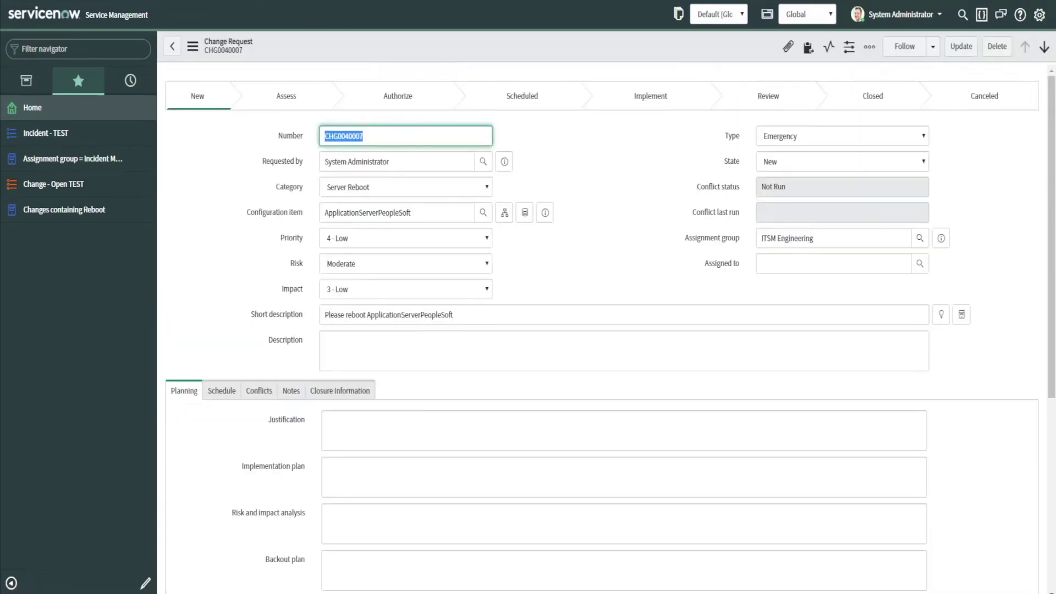
pyautogui.click(1040, 16)
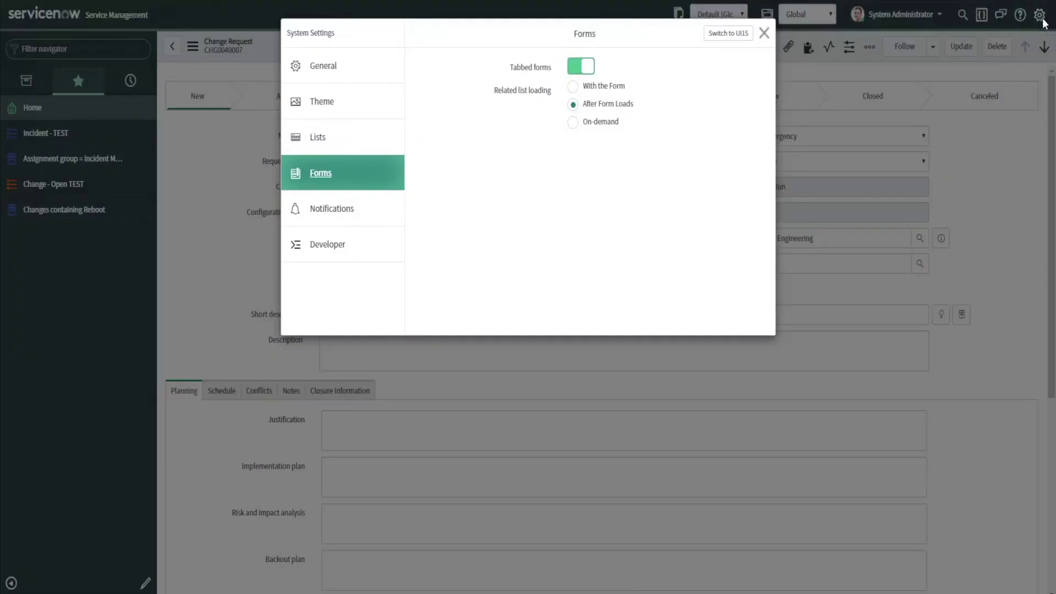
# Switch Tabbed forms off, then scroll the change request through the stacked Planning, Schedule and Conflicts sections
pyautogui.click(577, 68)
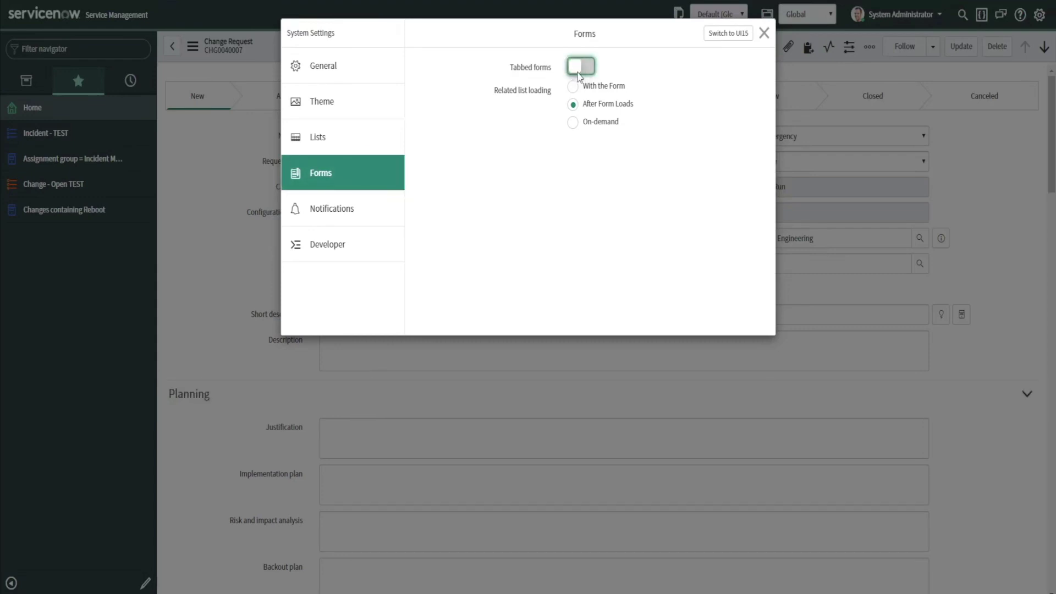
pyautogui.click(764, 33)
pyautogui.scroll(-9, 471, 268)
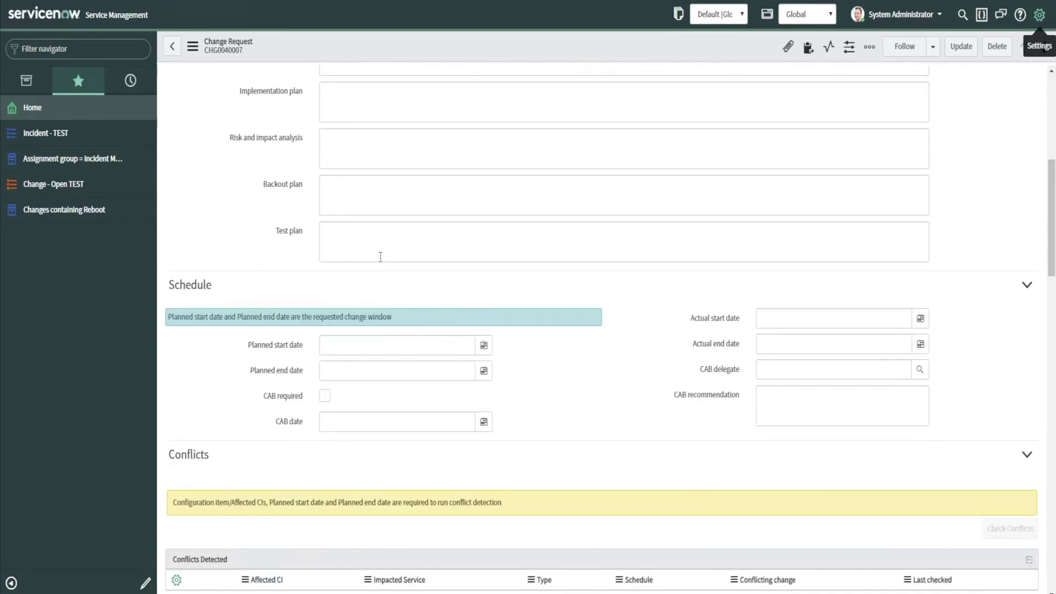
pyautogui.scroll(-5, 380, 257)
pyautogui.scroll(9, 380, 251)
pyautogui.scroll(5, 377, 245)
pyautogui.scroll(-10, 374, 239)
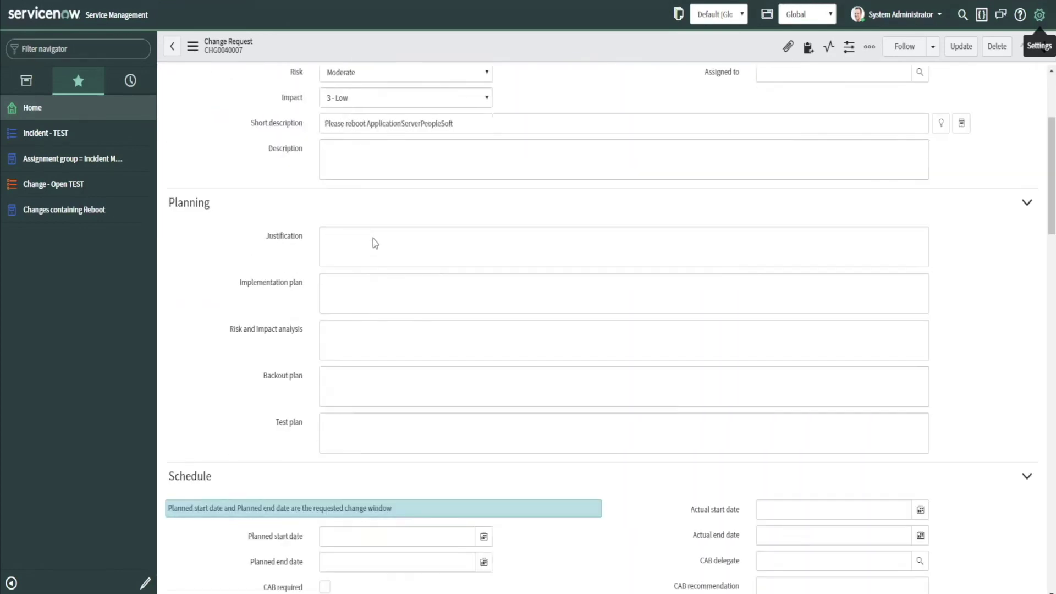
pyautogui.scroll(-15, 373, 242)
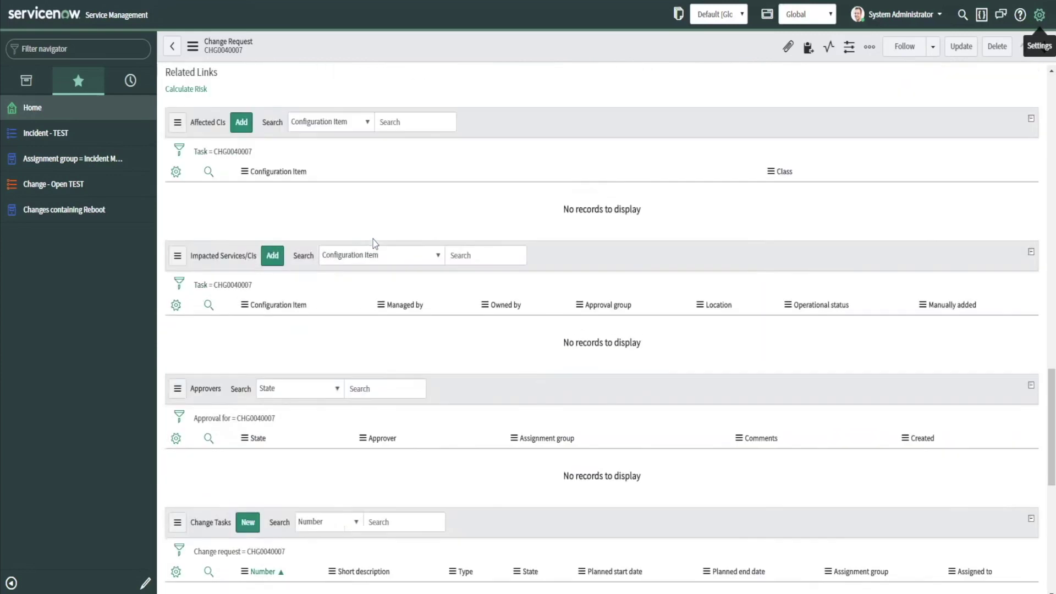
pyautogui.scroll(15, 373, 242)
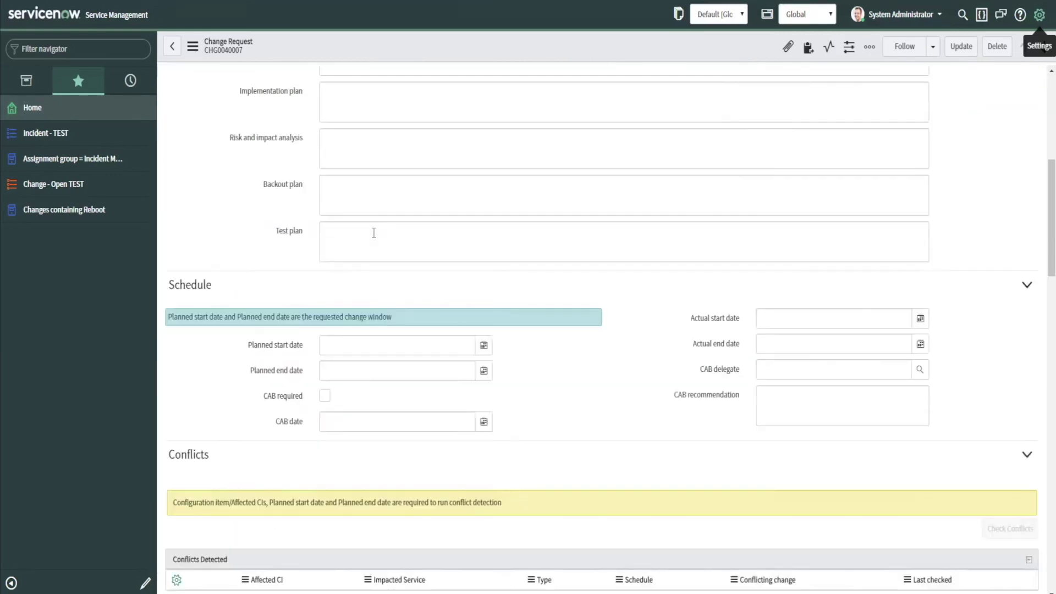
pyautogui.scroll(2, 373, 231)
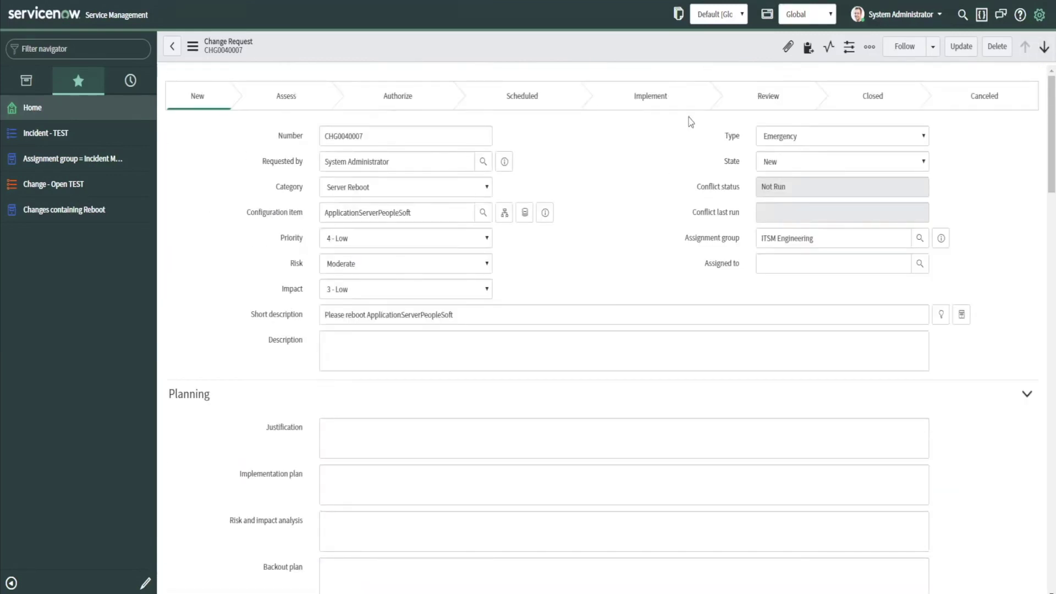
pyautogui.scroll(-3, 530, 186)
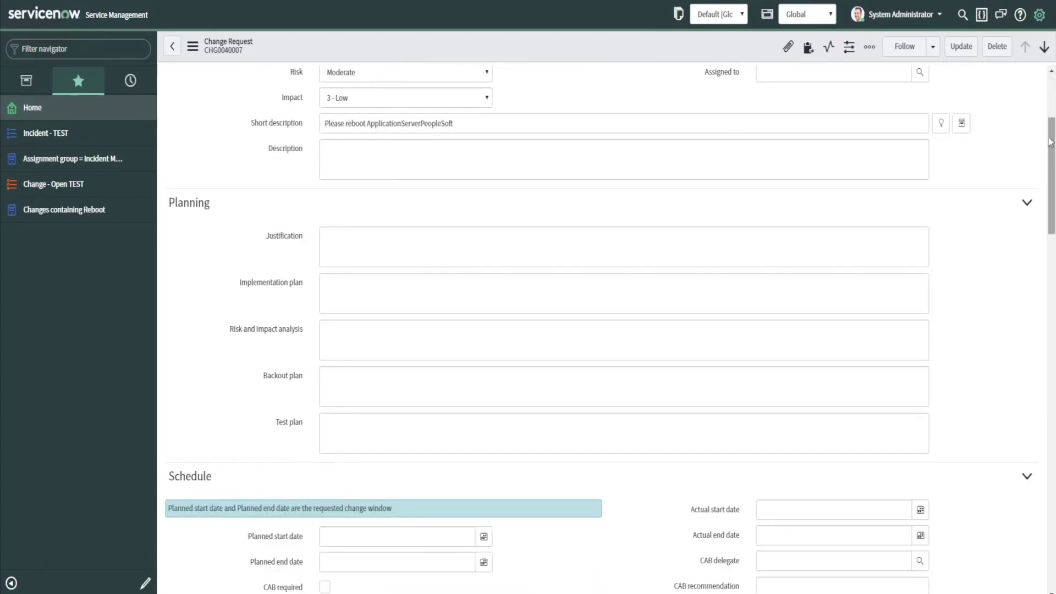
# Turn the Tabbed forms setting back on in System Settings > Forms
pyautogui.click(1040, 15)
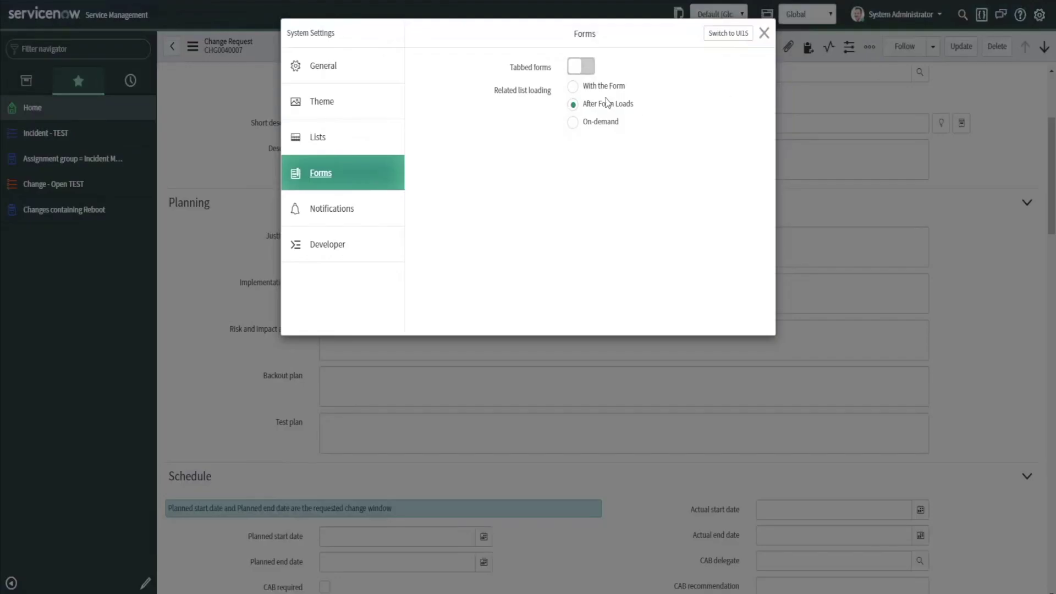
pyautogui.click(577, 68)
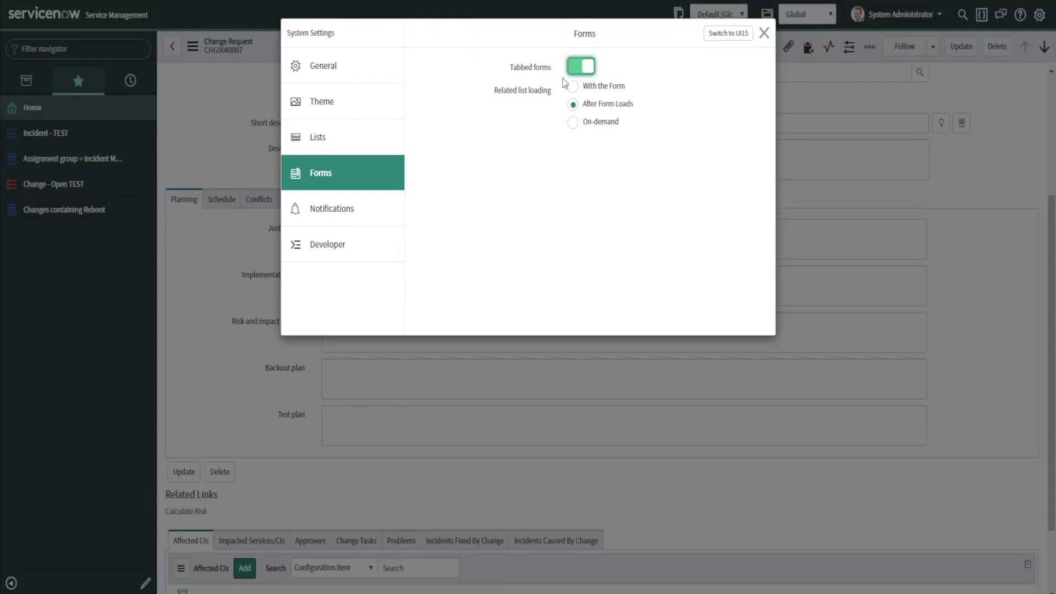
pyautogui.click(764, 33)
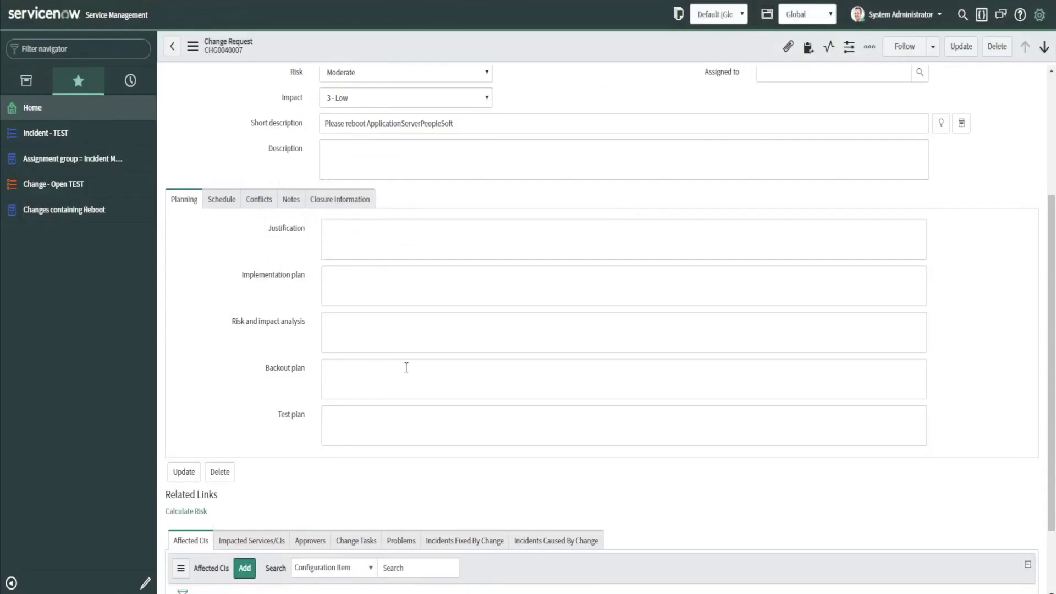
# View the Schedule, Conflicts, Notes, Closure Information and Planning tabs of the change request
pyautogui.click(224, 200)
pyautogui.click(254, 203)
pyautogui.click(293, 203)
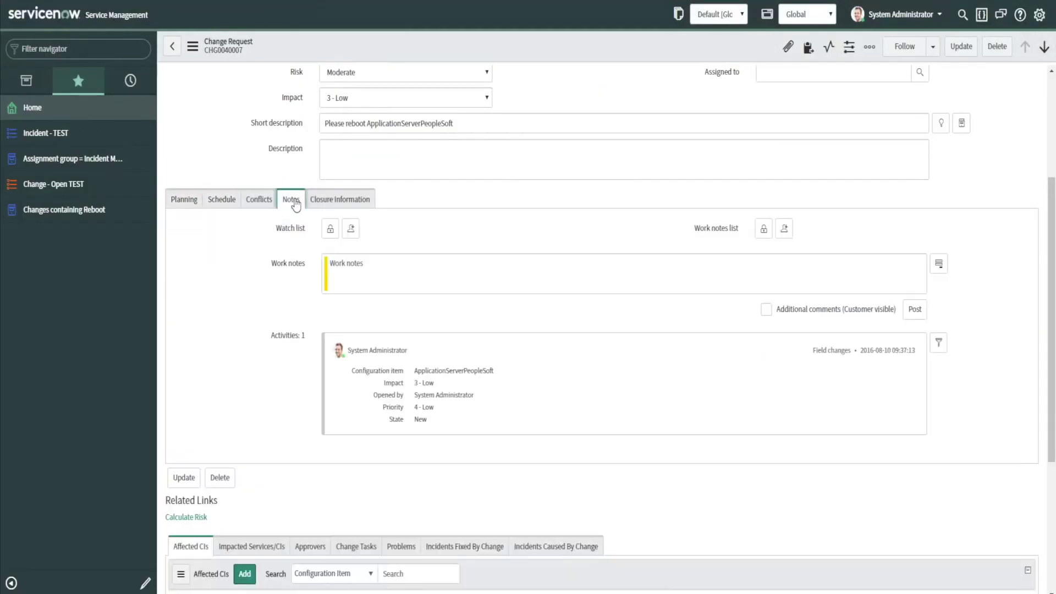
pyautogui.click(352, 202)
pyautogui.click(186, 203)
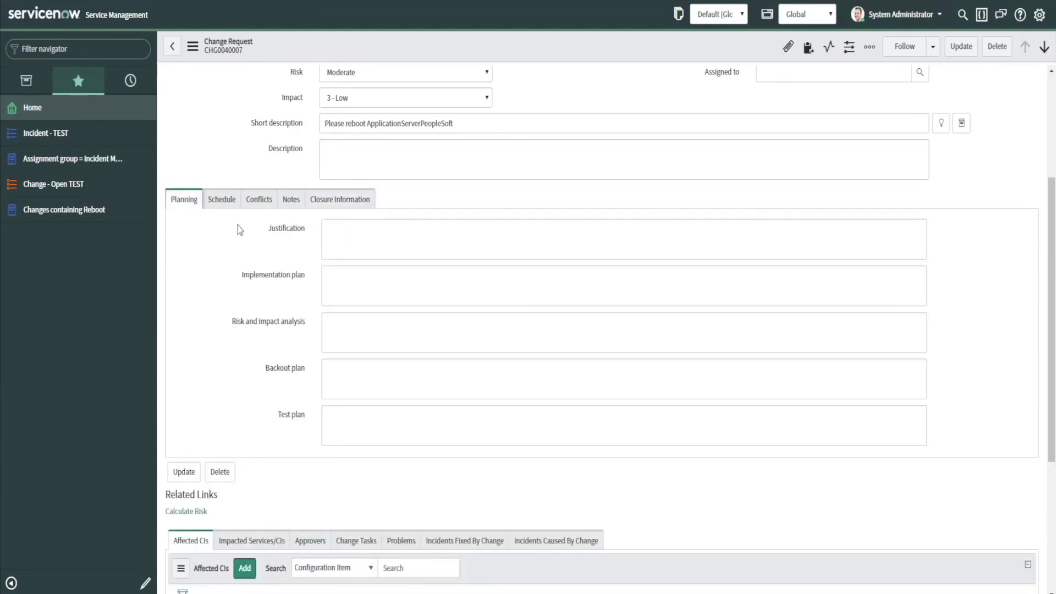
pyautogui.click(222, 199)
# In form settings, try on-demand related lists, then keep related lists loading after the form
pyautogui.click(1040, 14)
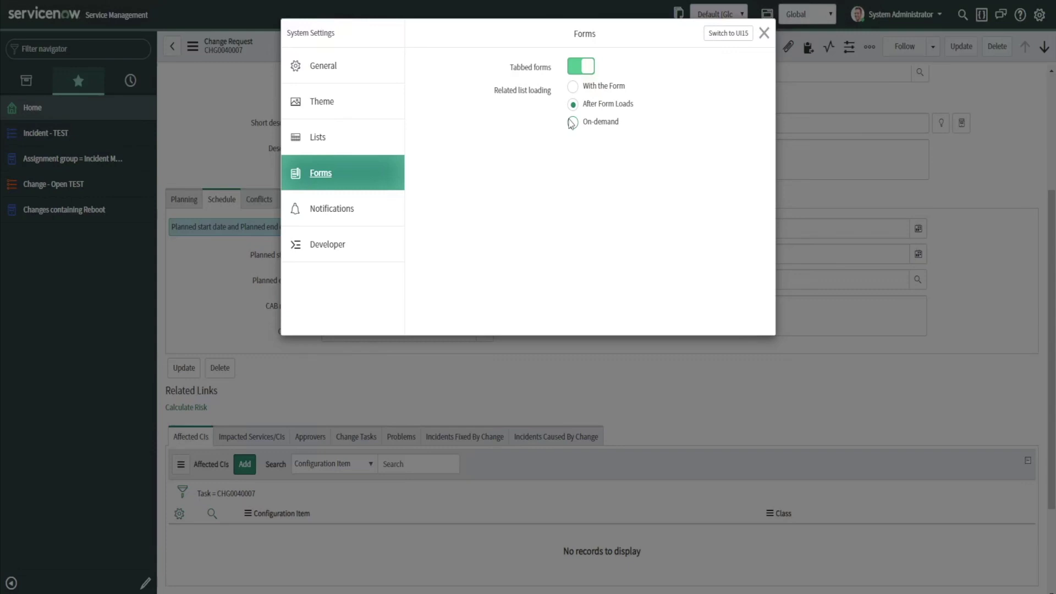
pyautogui.click(603, 122)
pyautogui.click(595, 106)
# Close settings and open incident INC0010003 from the navigator's Incident > Open list
pyautogui.press('Escape')
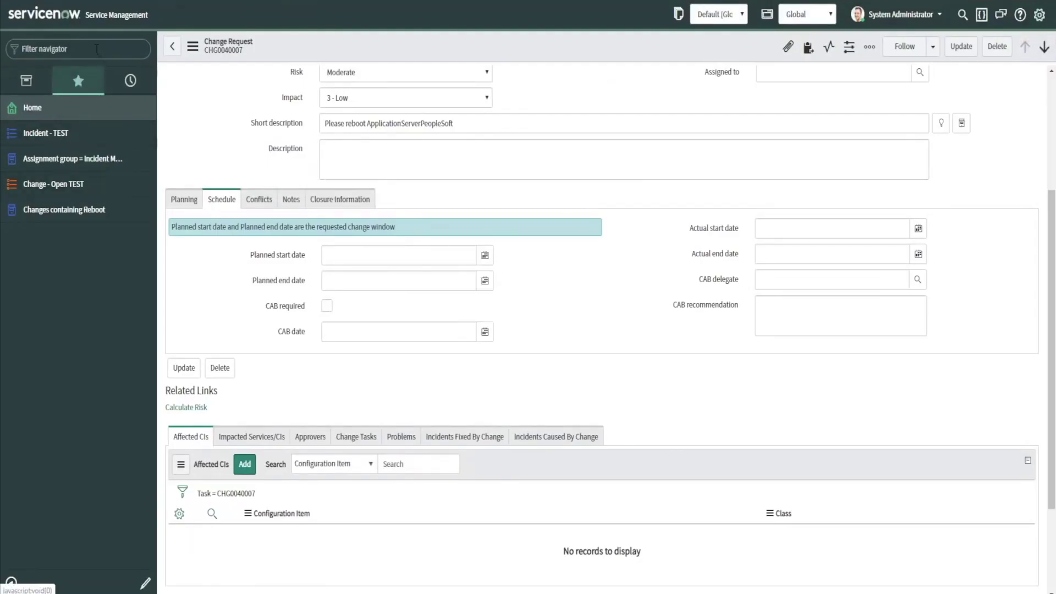
pyautogui.click(97, 49)
pyautogui.write('Incidn')
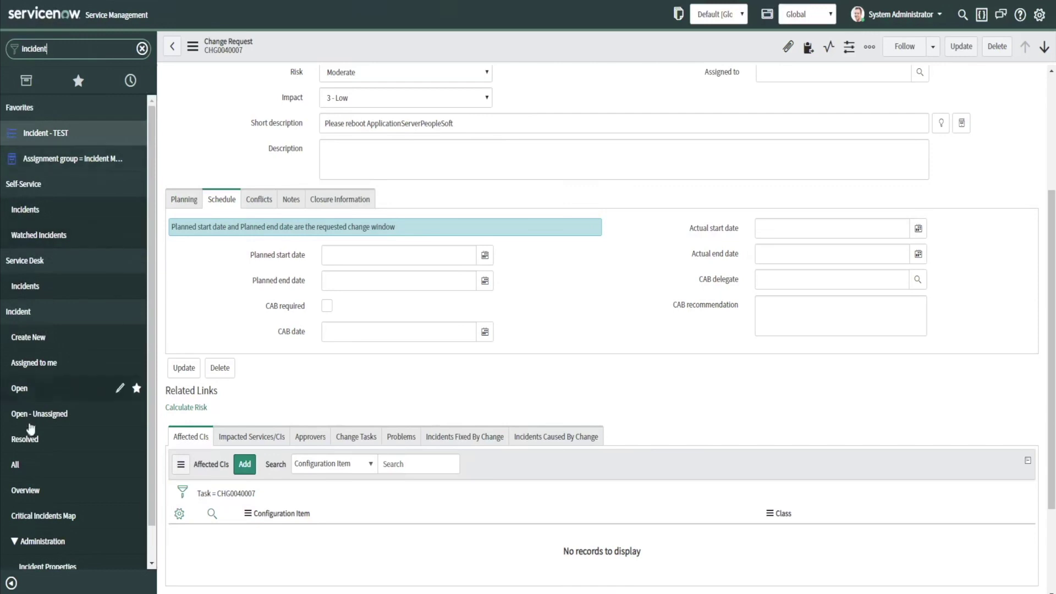
pyautogui.click(33, 389)
pyautogui.click(229, 126)
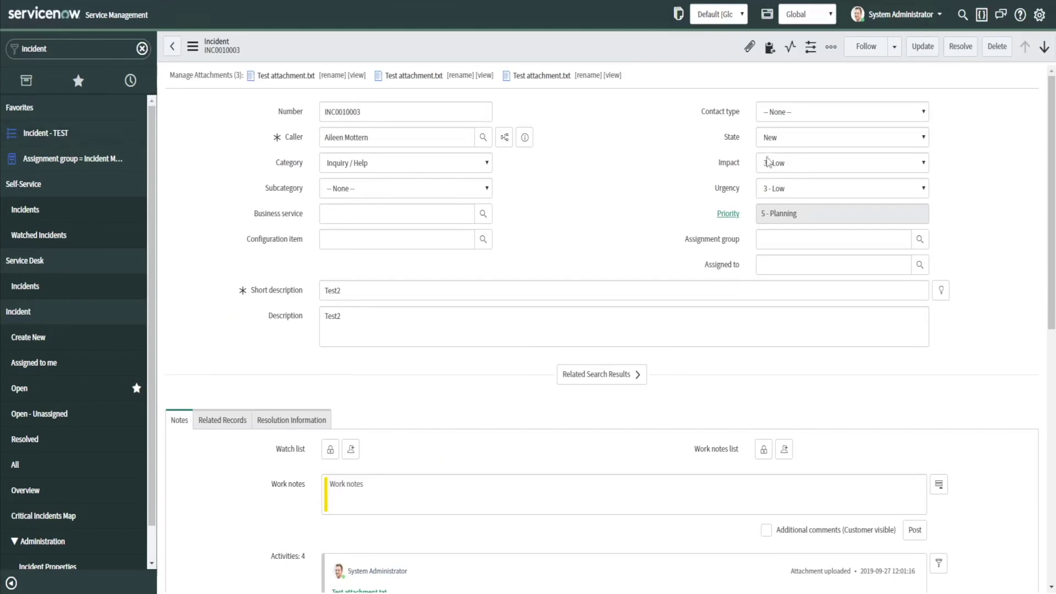
# Scroll down to the incident's activities and shrink the browser window to reveal the desktop
pyautogui.scroll(-4, 716, 217)
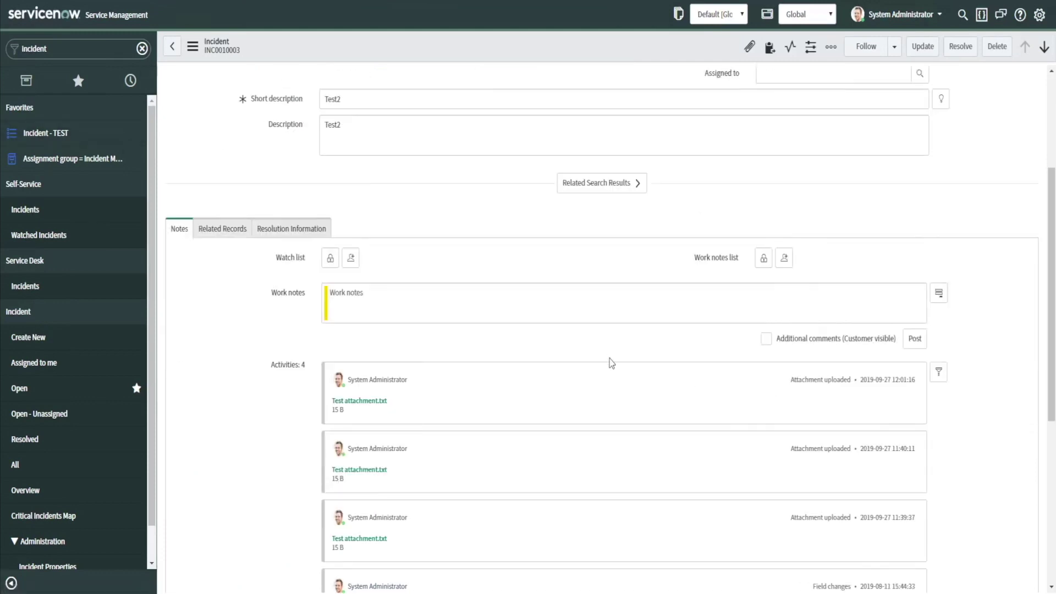
pyautogui.scroll(-1, 611, 362)
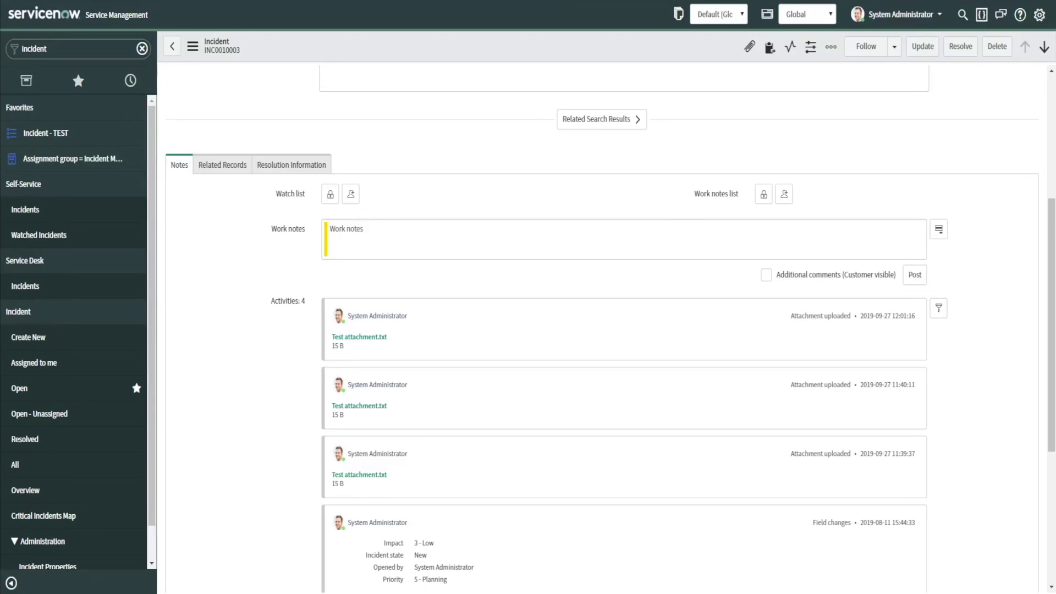
pyautogui.press('super+Down')
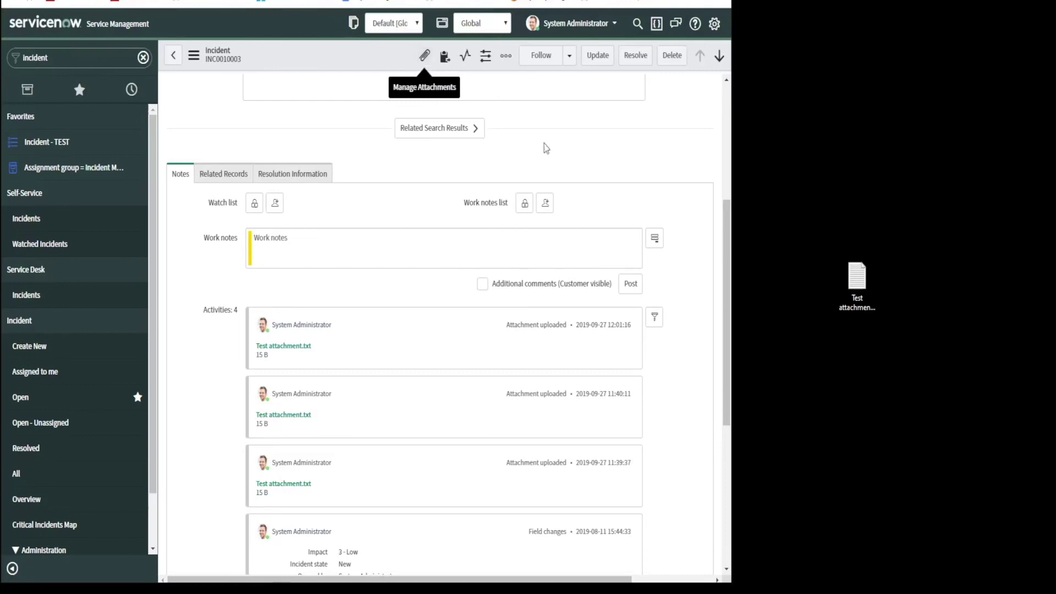
# Drag Test attachment.txt from the desktop onto the incident's Work notes field
pyautogui.click(850, 290)
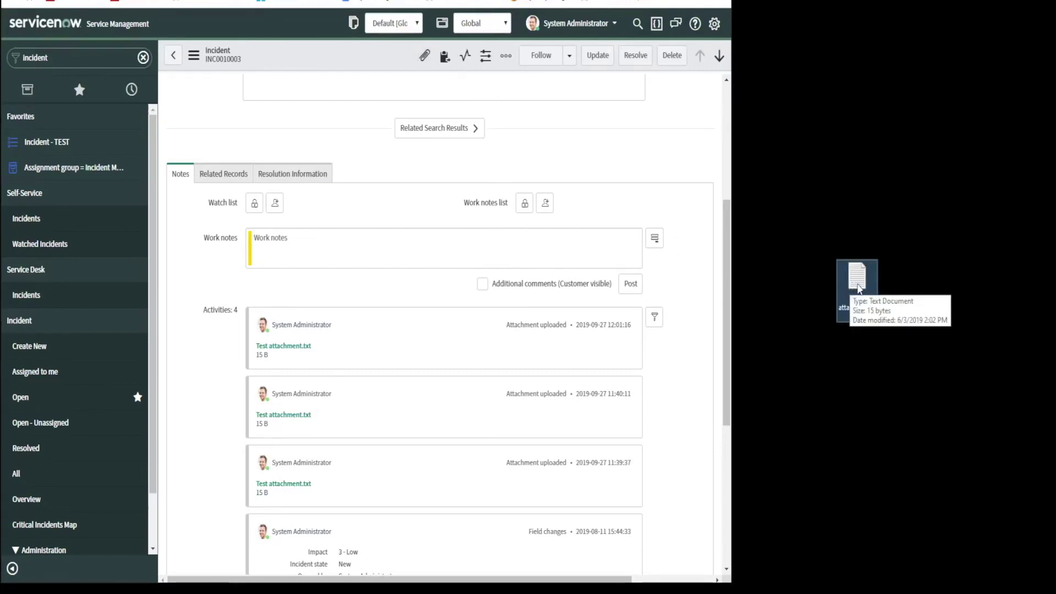
pyautogui.moveTo(860, 287); pyautogui.dragTo(327, 255)
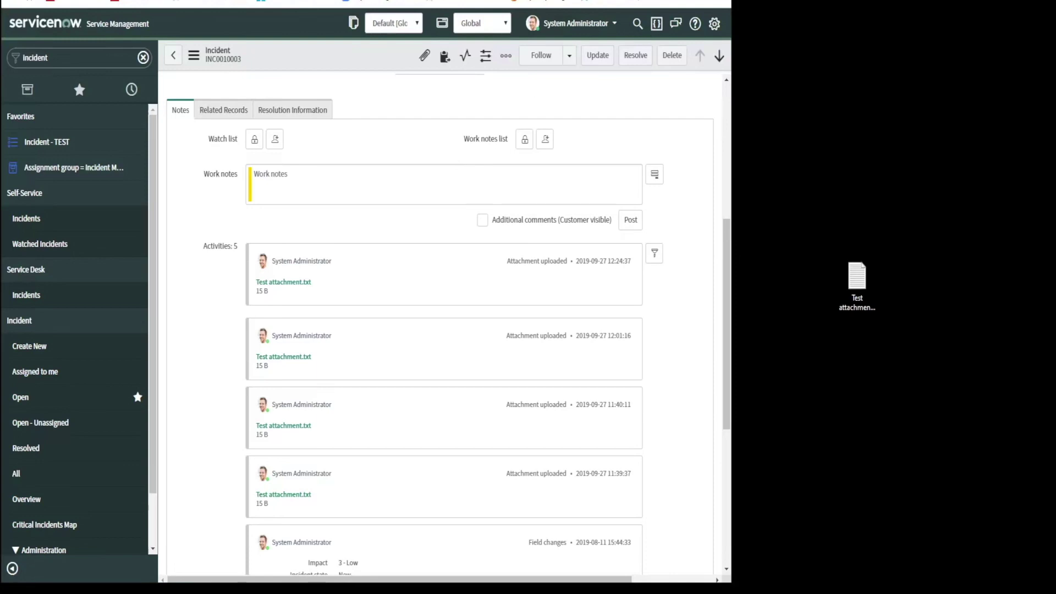
pyautogui.press('F11')
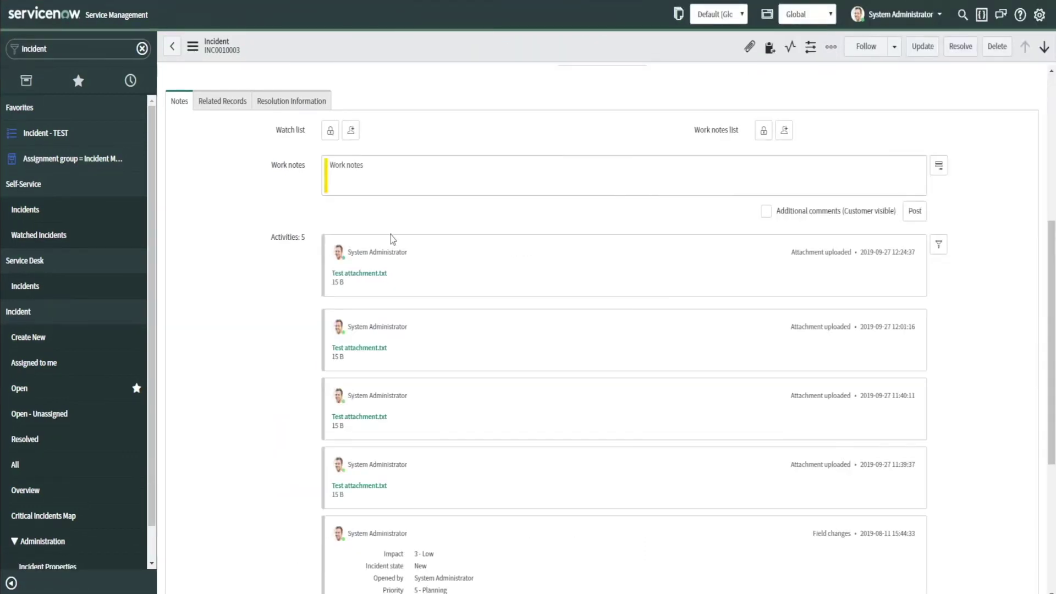